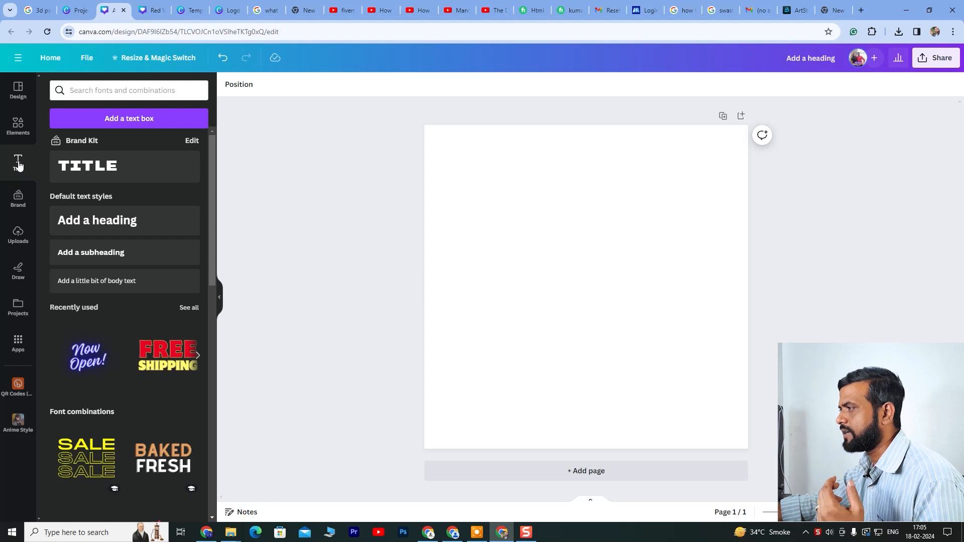
# Add a heading with the letters C, T, R and L on separate lines and place it near the page's upper-left corner
pyautogui.click(105, 222)
pyautogui.moveTo(483, 287); pyautogui.dragTo(703, 307)
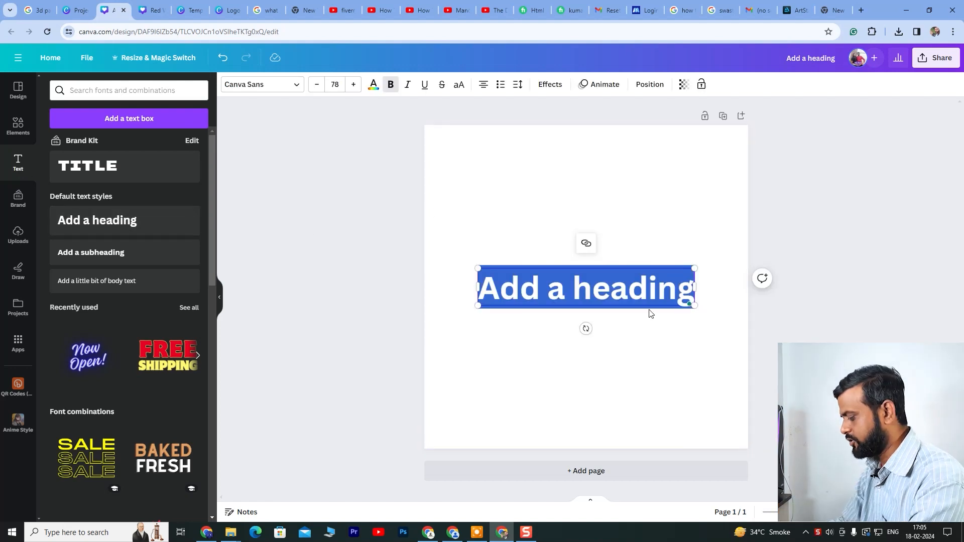
pyautogui.write('CTR')
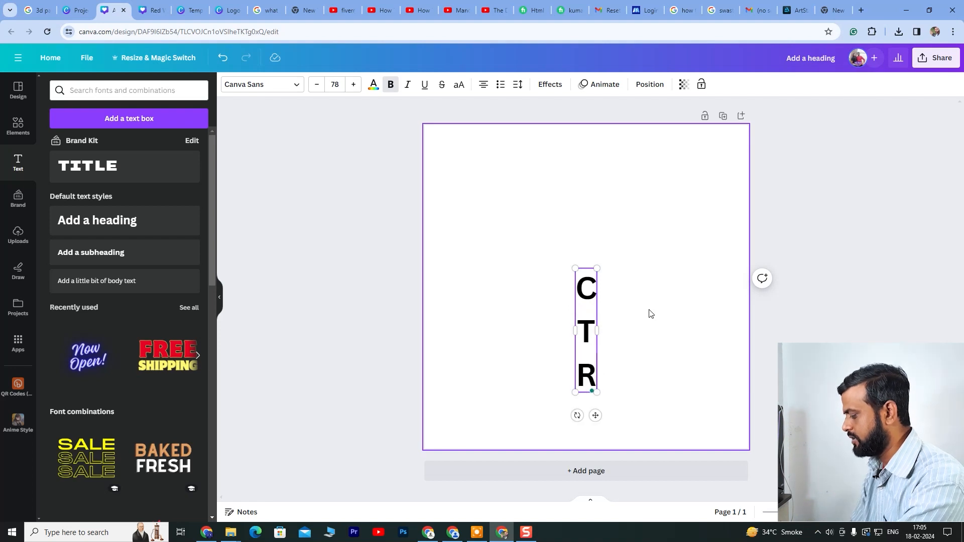
pyautogui.press('Return')
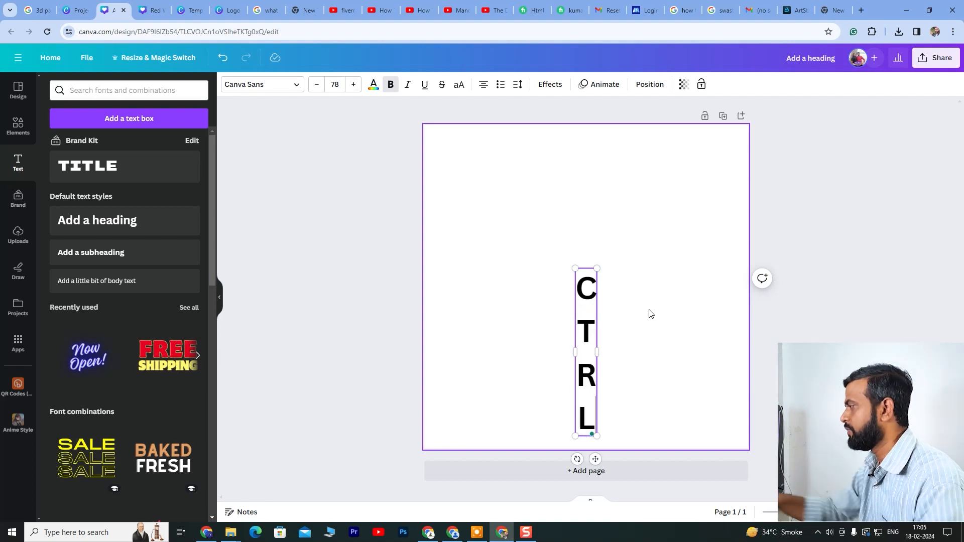
pyautogui.click(658, 299)
pyautogui.moveTo(588, 286); pyautogui.dragTo(470, 176)
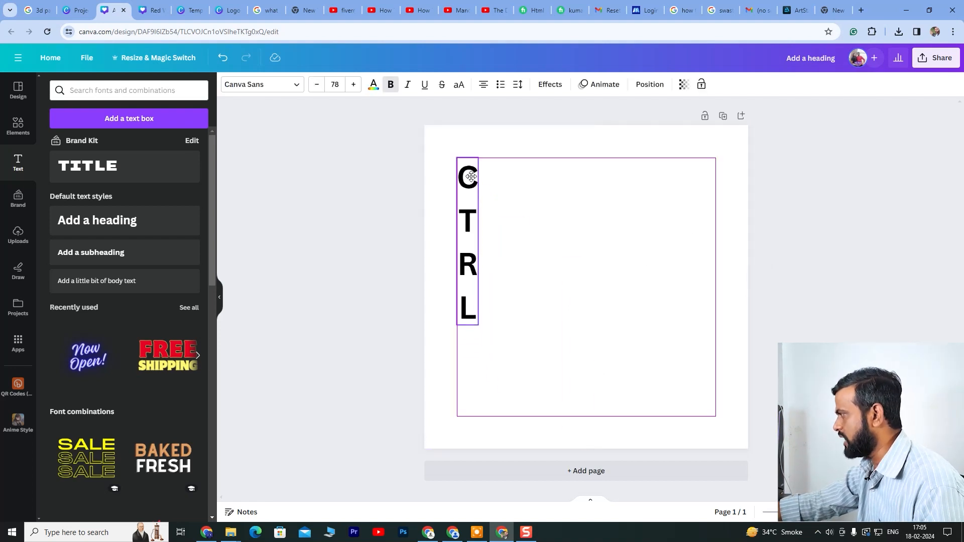
pyautogui.click(533, 190)
# Add a space and a hyphen after each of the letters C, T, R and L in the heading
pyautogui.click(476, 176)
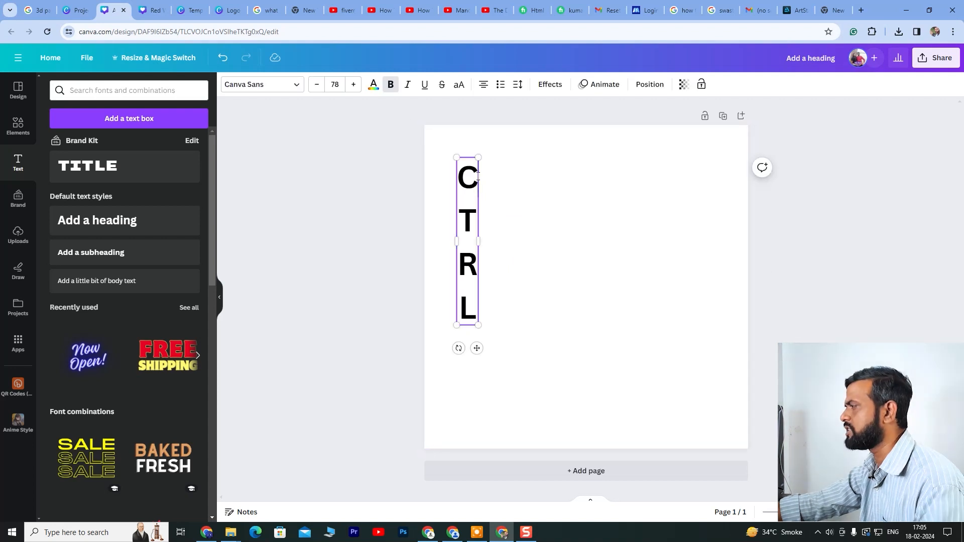
pyautogui.moveTo(481, 175); pyautogui.dragTo(492, 175)
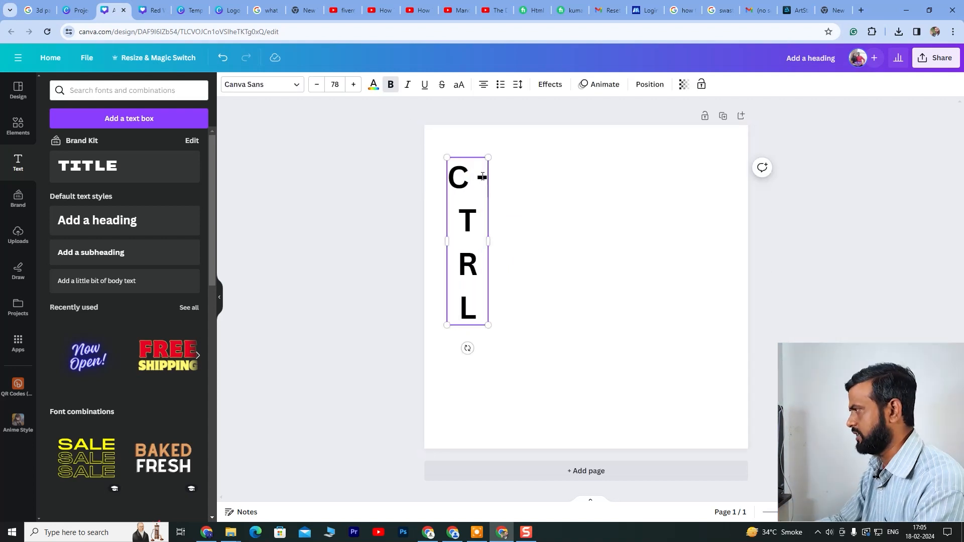
pyautogui.click(473, 214)
pyautogui.write('- R')
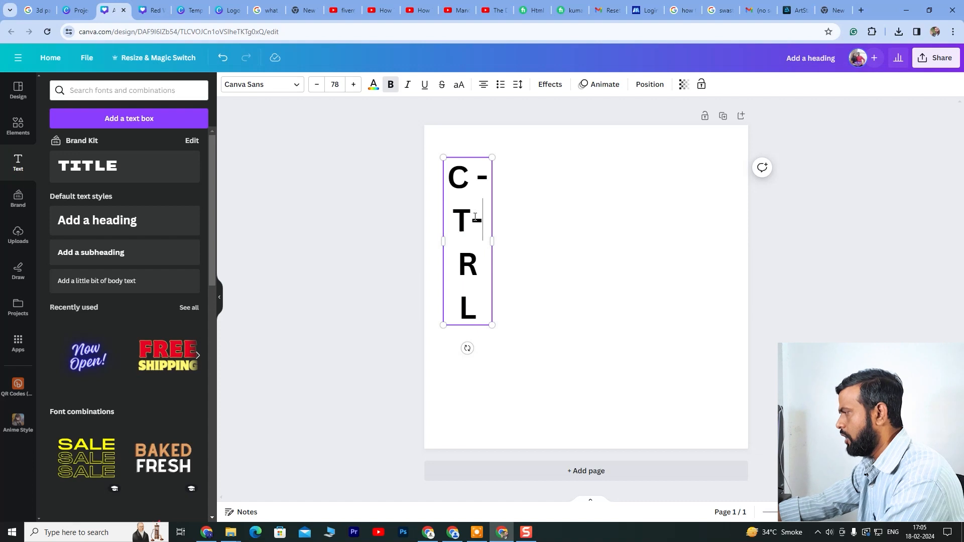
pyautogui.write('- L')
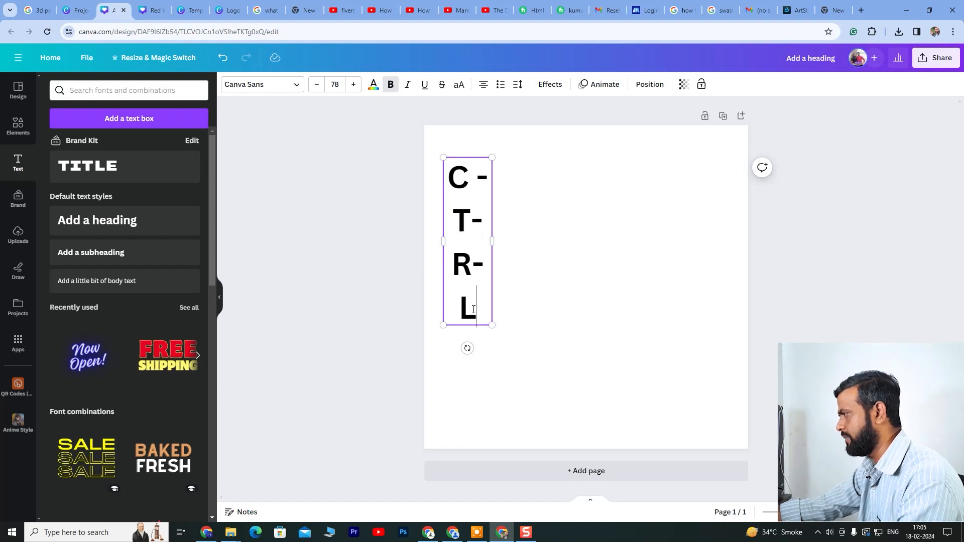
pyautogui.write('=')
pyautogui.press('BackSpace')
pyautogui.write('-')
pyautogui.press('Left')
pyautogui.press('Up')
pyautogui.press('Up')
pyautogui.write('-')
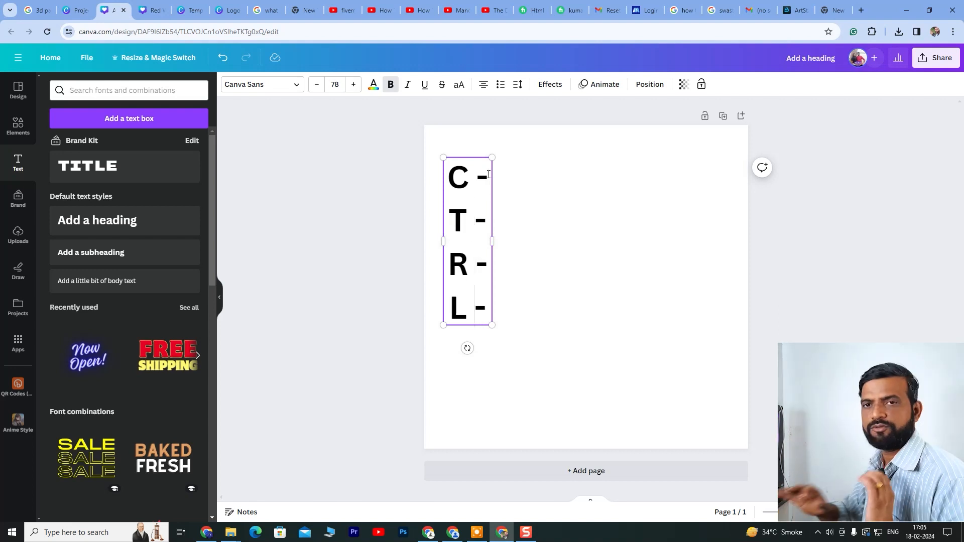
# Complete the first three heading lines with "circle", "Text" and "Rectangle", widening the text box so each entry fits on one line
pyautogui.write(' circle')
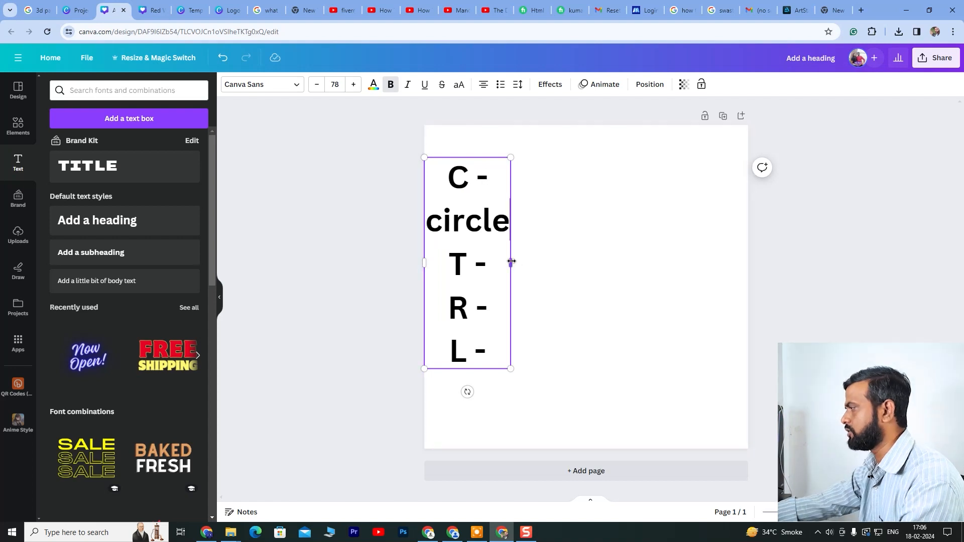
pyautogui.moveTo(510, 261); pyautogui.dragTo(653, 241)
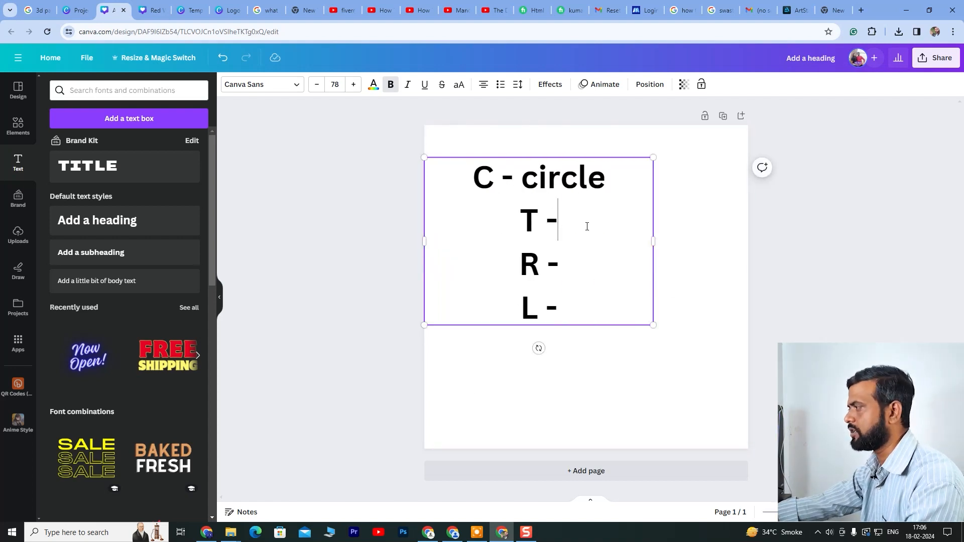
pyautogui.write('Text R')
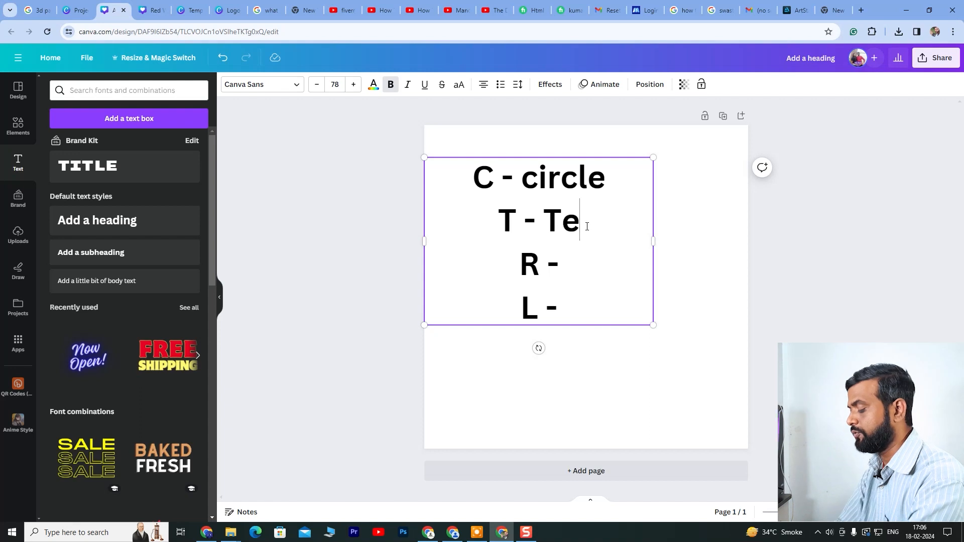
pyautogui.write(' - Recang')
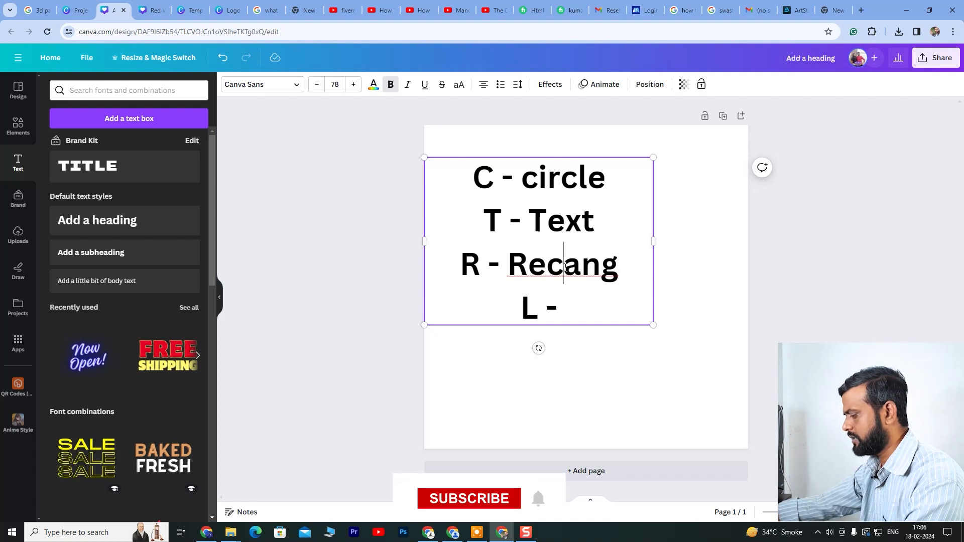
pyautogui.click(563, 266)
pyautogui.write('t')
pyautogui.click(627, 271)
pyautogui.write('le')
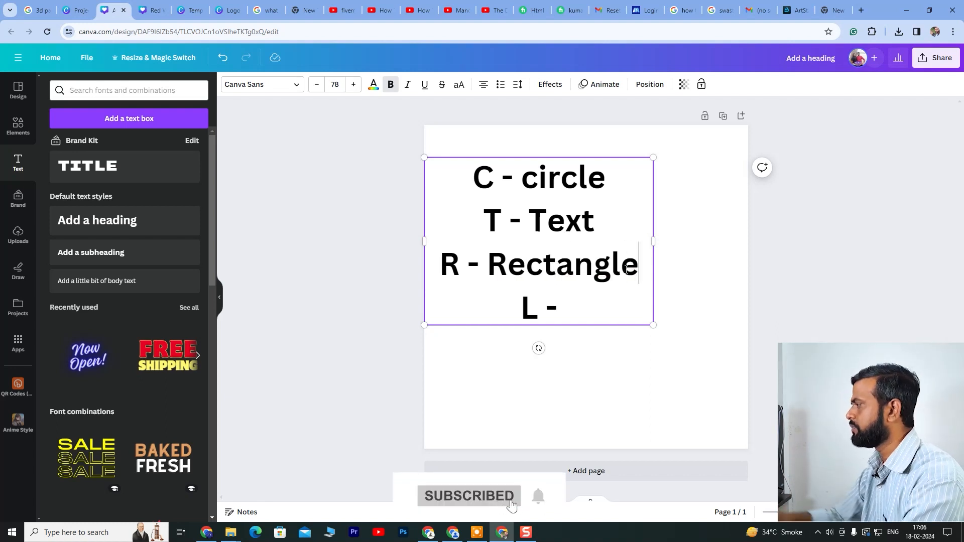
# Complete the L line of the heading with the word "Line"
pyautogui.click(575, 308)
pyautogui.write('K')
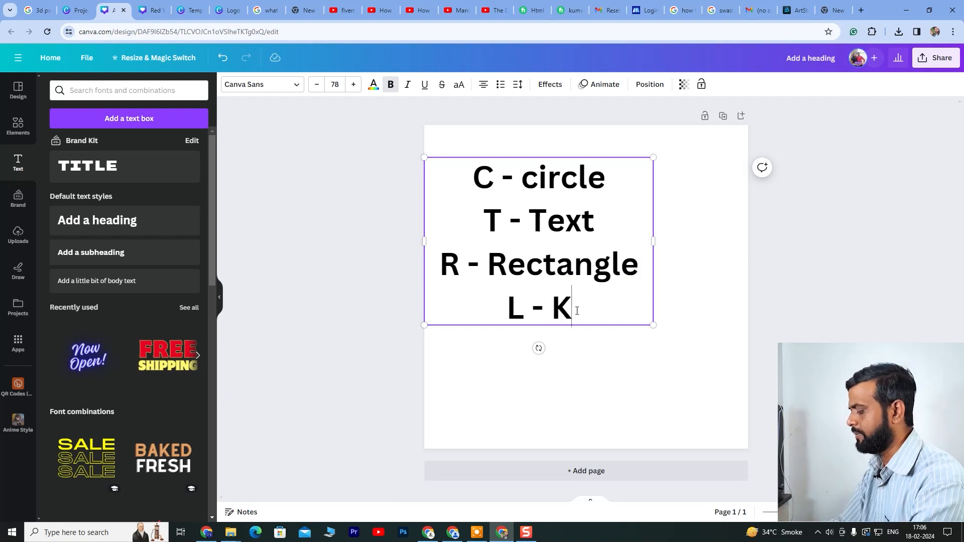
pyautogui.write('ine')
pyautogui.press('BackSpace')
pyautogui.press('BackSpace')
pyautogui.press('BackSpace')
pyautogui.press('BackSpace')
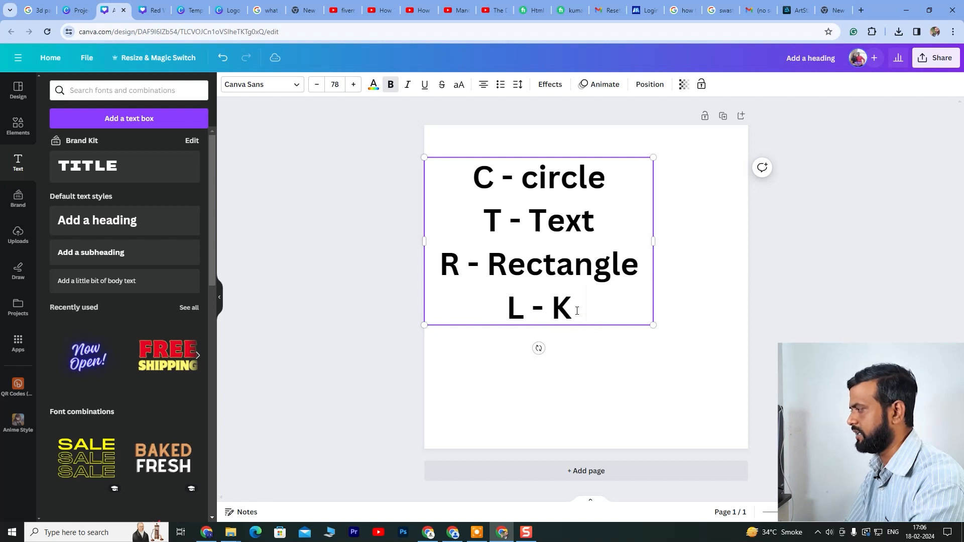
pyautogui.write('Line')
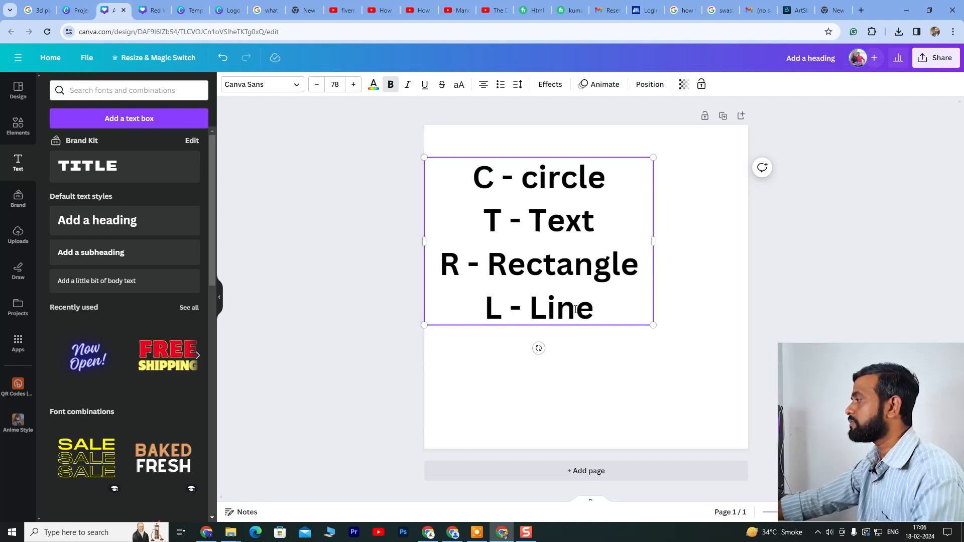
# Left-align all four heading lines and move the text box slightly up and away from the page's left edge
pyautogui.hotkey('ctrl', 'a')
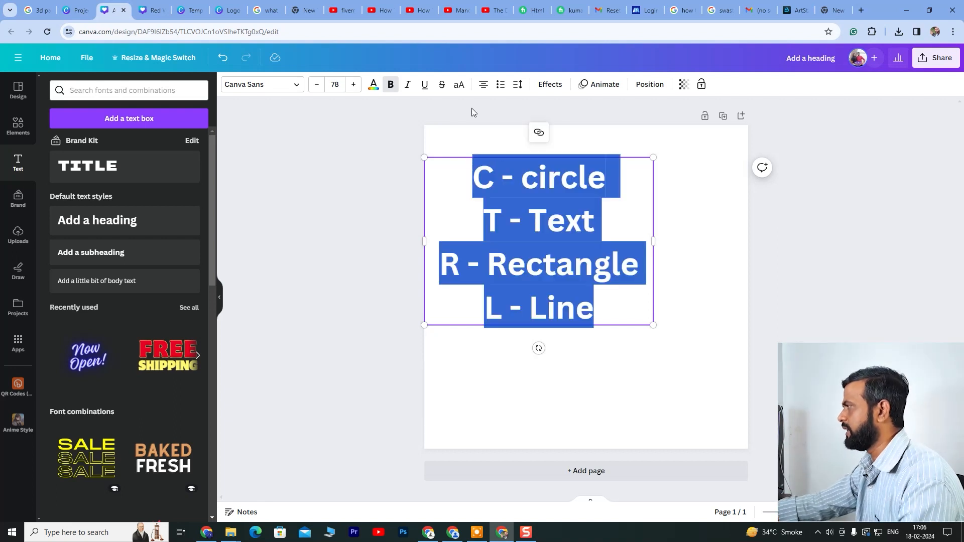
pyautogui.click(483, 85)
pyautogui.click(692, 203)
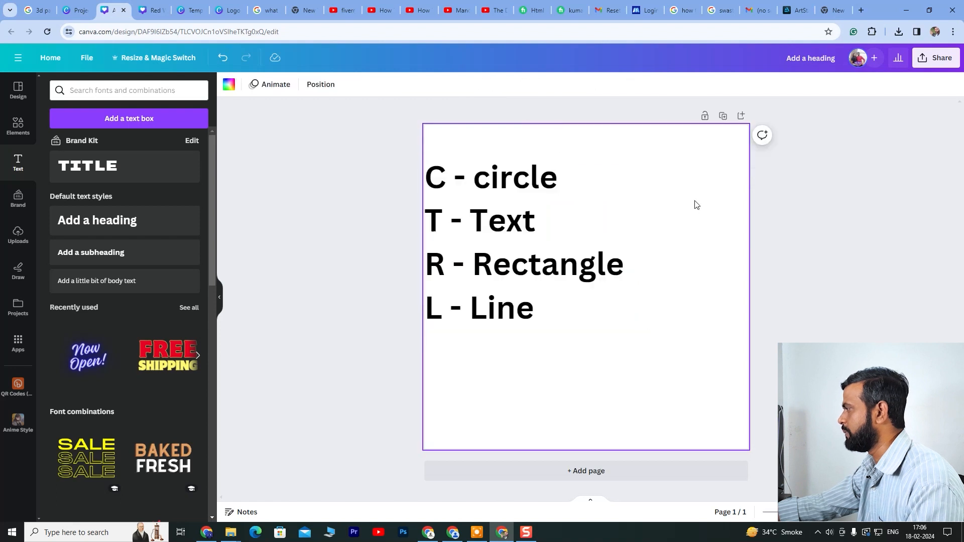
pyautogui.moveTo(530, 179); pyautogui.dragTo(547, 167)
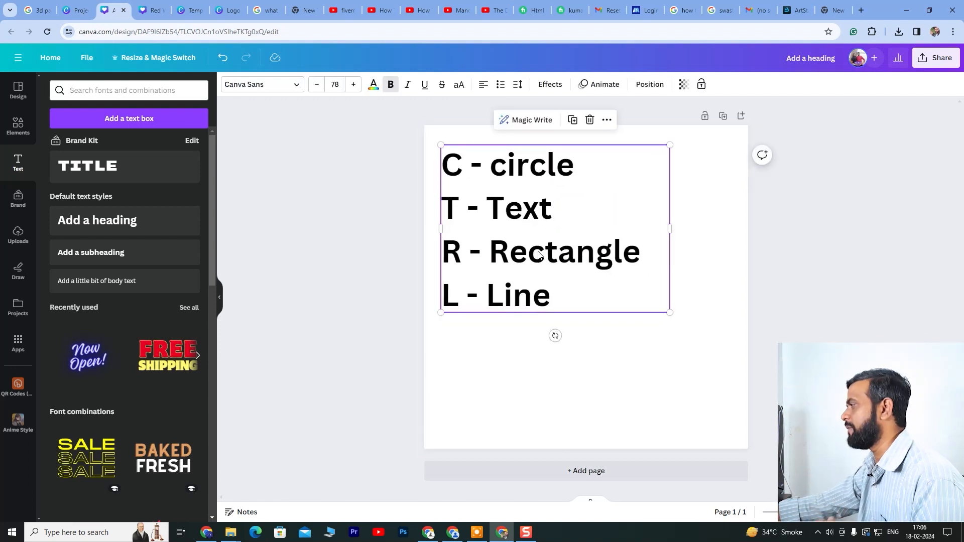
pyautogui.click(624, 364)
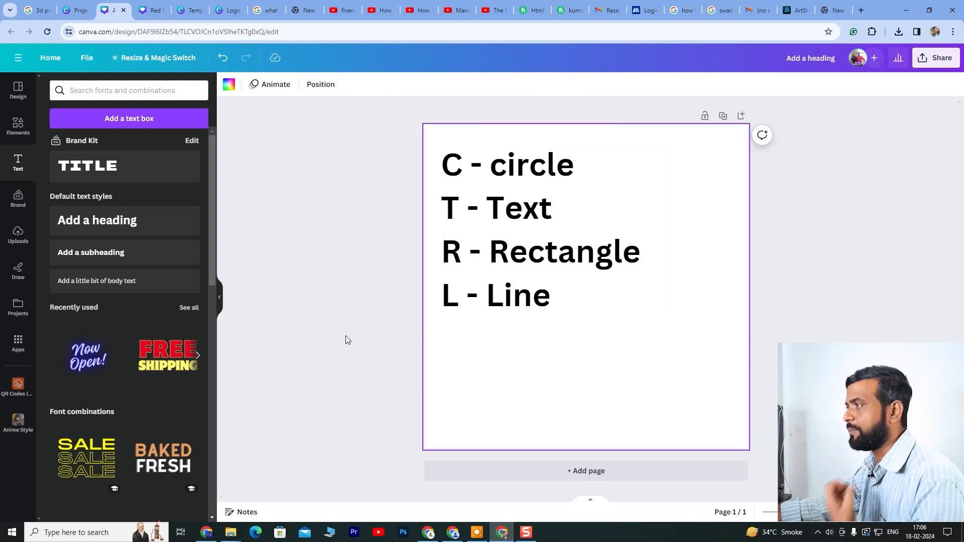
# Add a circle from the ready-made shapes to the page and delete it again
pyautogui.click(18, 124)
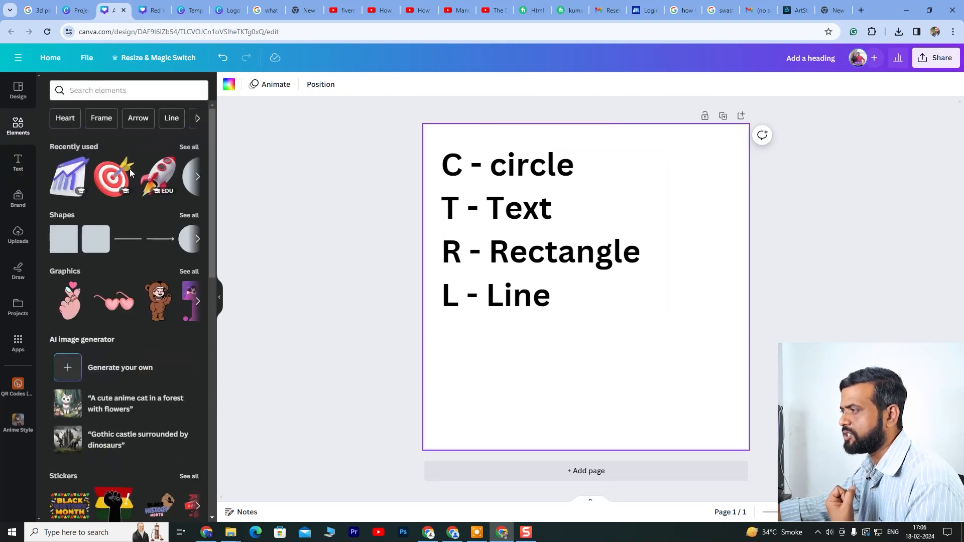
pyautogui.click(188, 242)
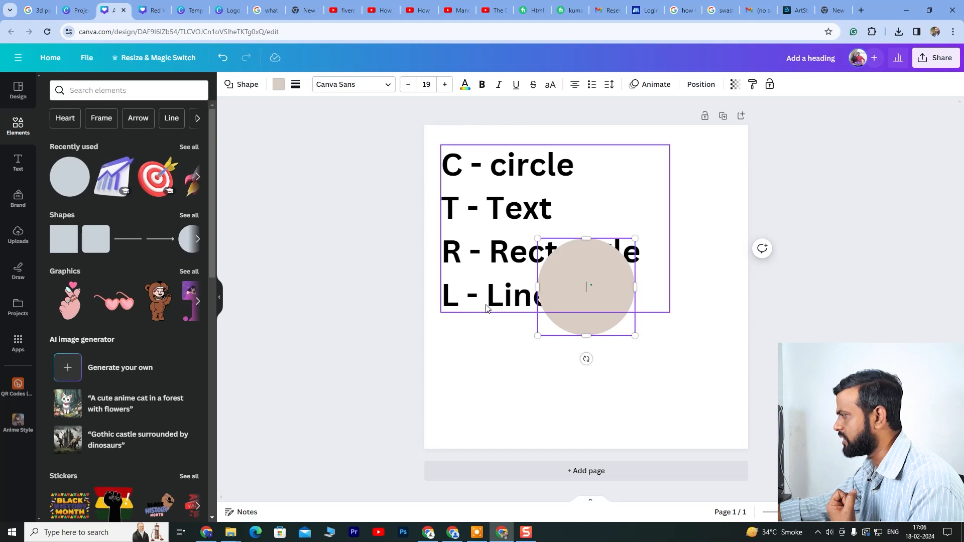
pyautogui.click(667, 314)
pyautogui.click(623, 307)
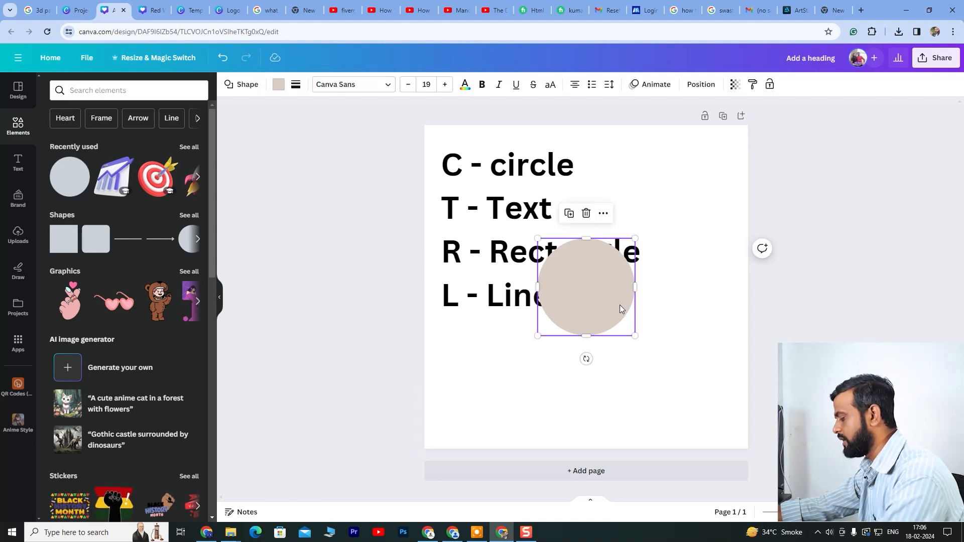
pyautogui.press('Delete')
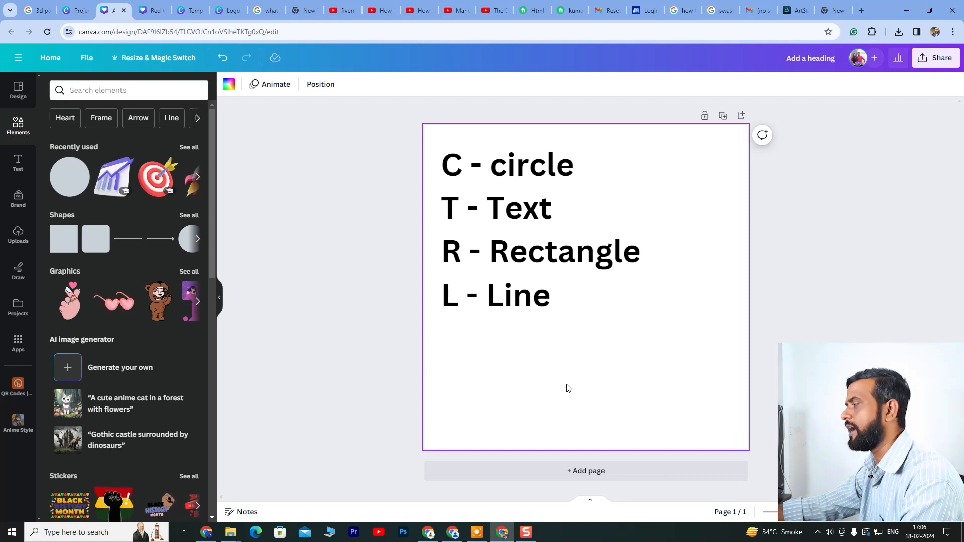
# Insert a circle with its quick shortcut and place it below the heading in the lower right part of the page
pyautogui.press('c')
pyautogui.moveTo(609, 329); pyautogui.dragTo(622, 392)
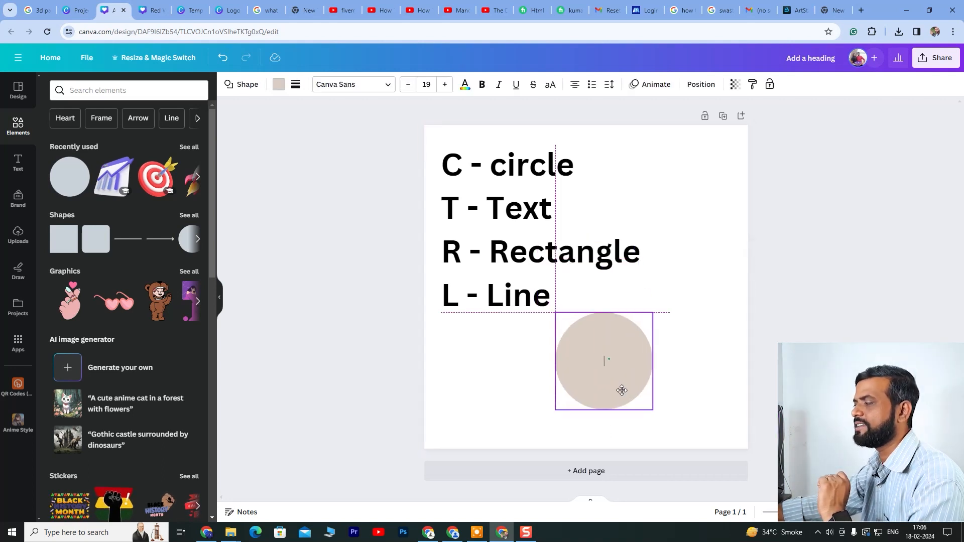
pyautogui.click(621, 396)
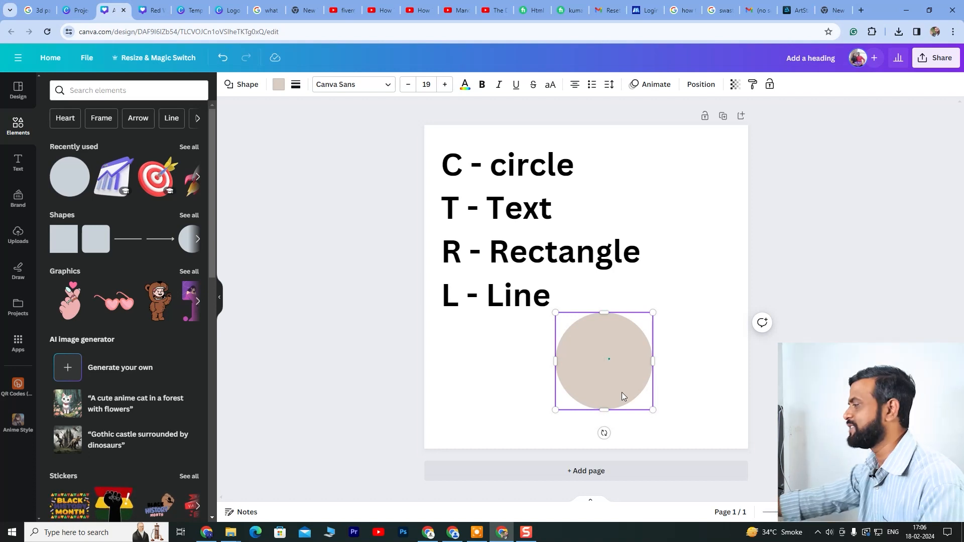
pyautogui.moveTo(609, 357); pyautogui.dragTo(641, 351)
pyautogui.click(510, 384)
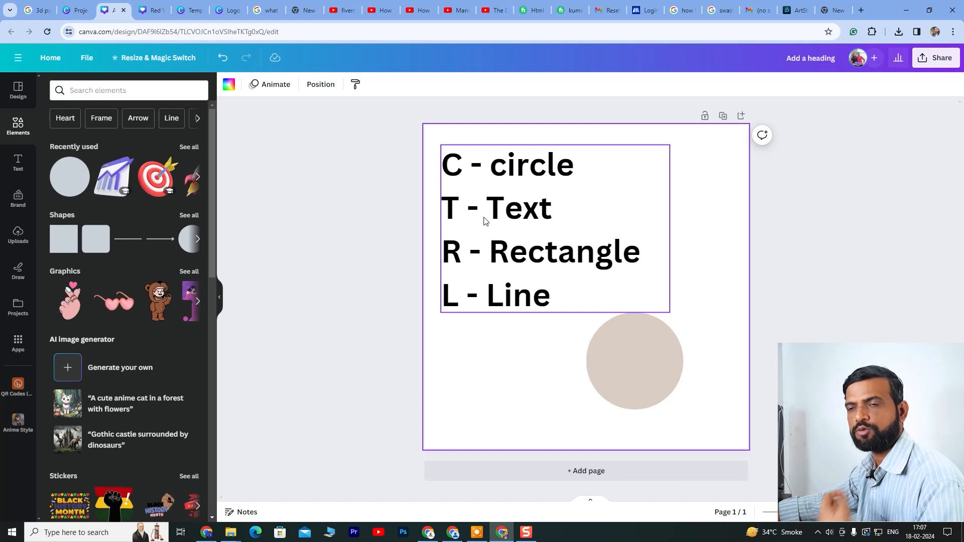
# Insert a new paragraph text box, shrink it and place it below the "L - Line" entry, beside the circle
pyautogui.click(18, 162)
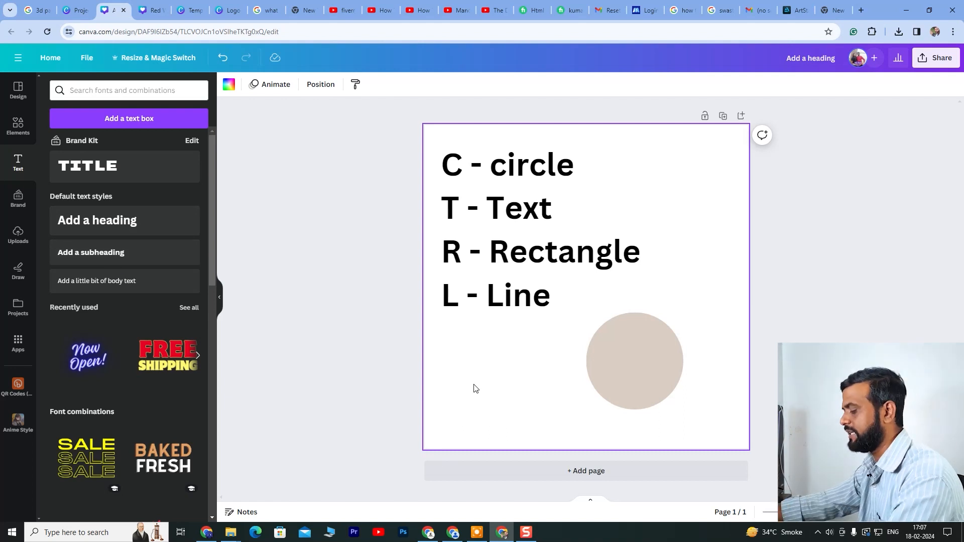
pyautogui.press('t')
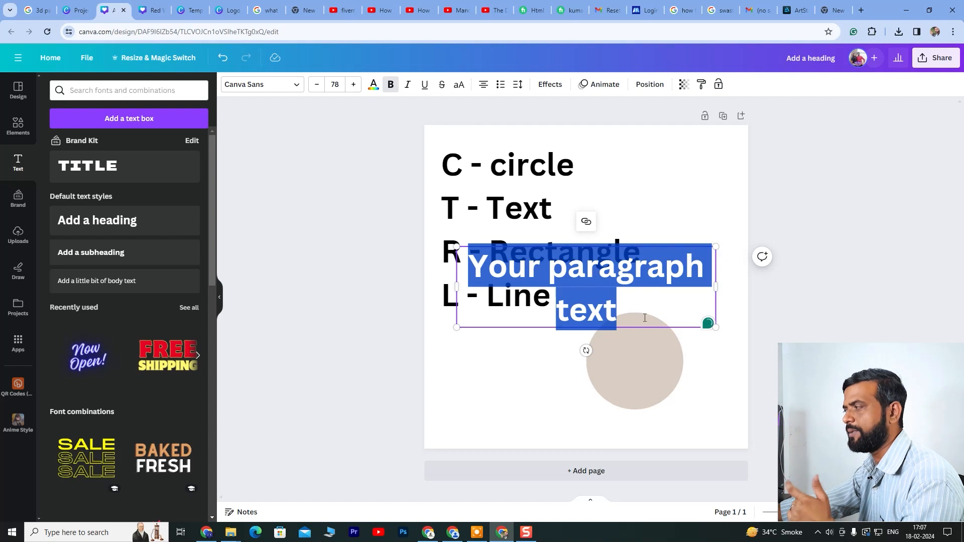
pyautogui.click(507, 400)
pyautogui.moveTo(539, 327); pyautogui.dragTo(508, 392)
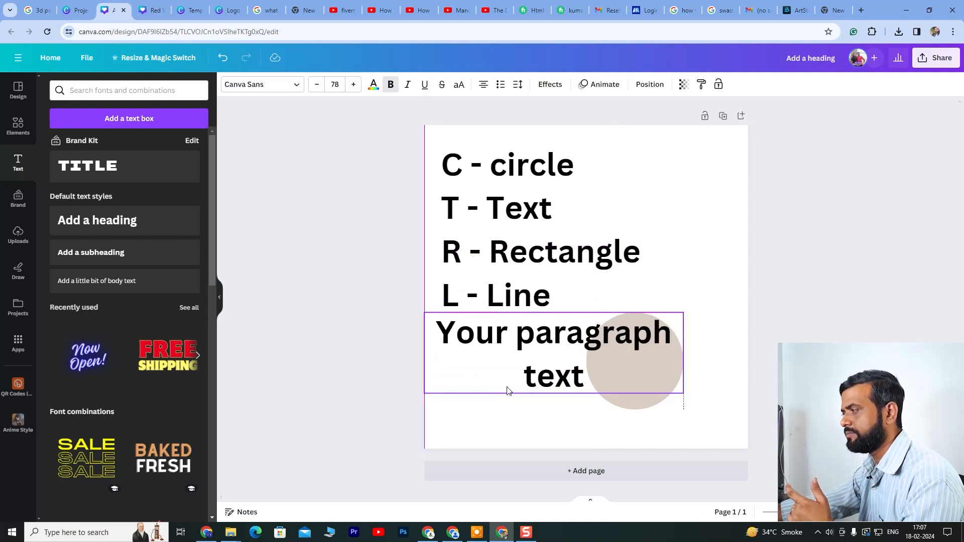
pyautogui.moveTo(682, 393); pyautogui.dragTo(532, 344)
pyautogui.moveTo(477, 329); pyautogui.dragTo(509, 344)
pyautogui.click(511, 405)
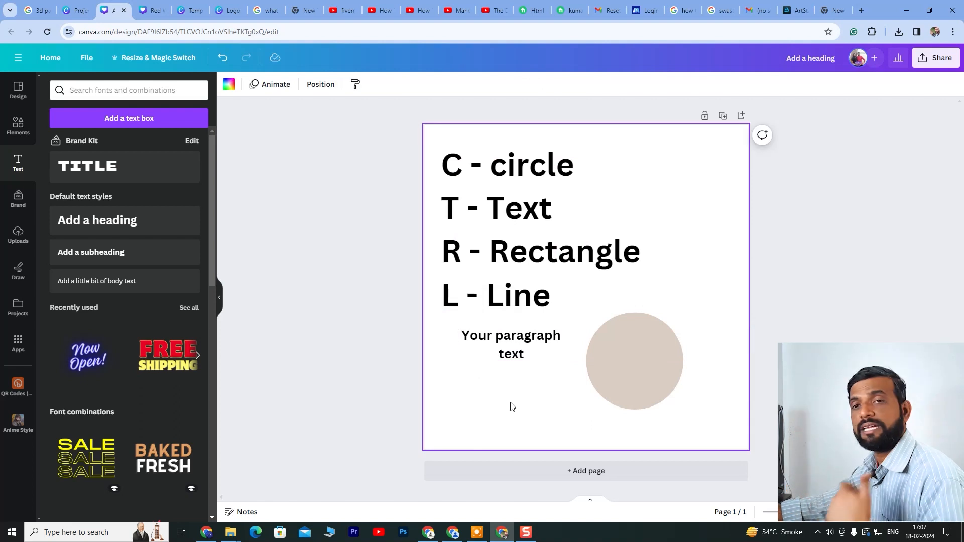
# Insert a rectangle shape, shrink it to a small square and place it to the right of the "R - Rectangle" line
pyautogui.press('r')
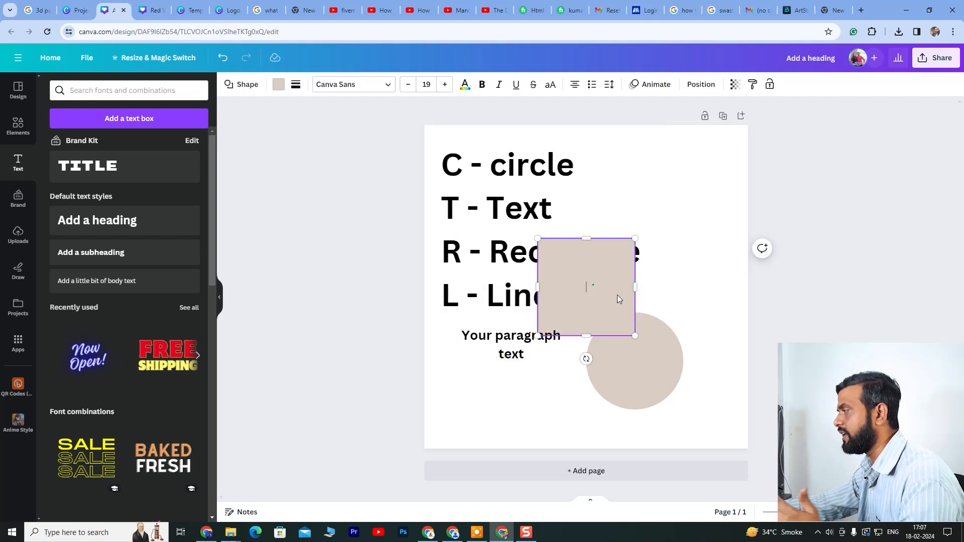
pyautogui.moveTo(632, 244); pyautogui.dragTo(598, 281)
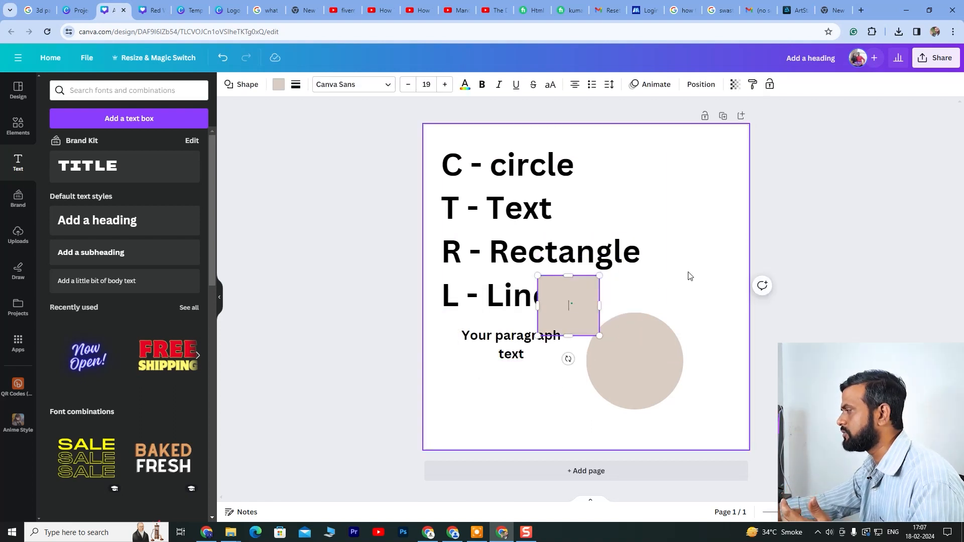
pyautogui.moveTo(588, 323); pyautogui.dragTo(717, 286)
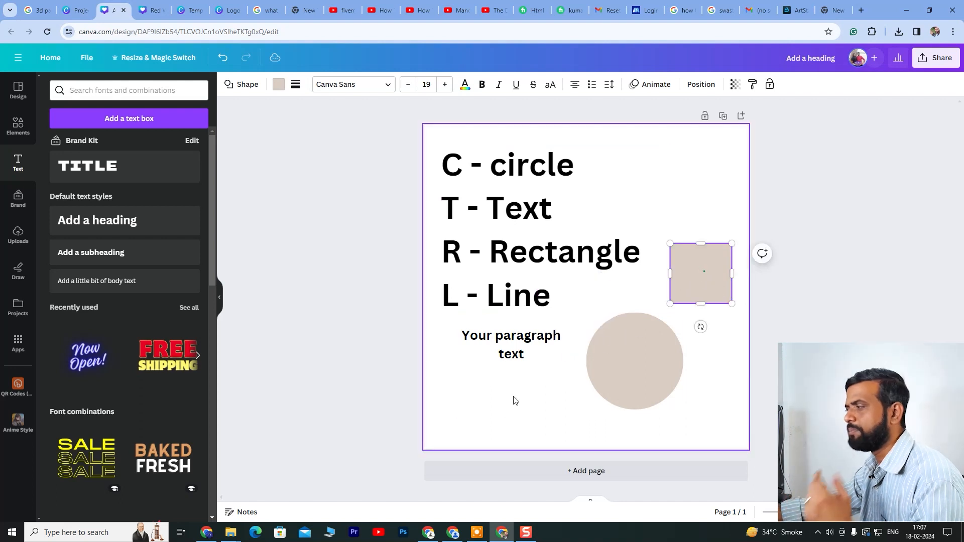
# Insert a horizontal line with its quick shortcut and place it beneath the paragraph text, beside the circle
pyautogui.click(495, 417)
pyautogui.press('l')
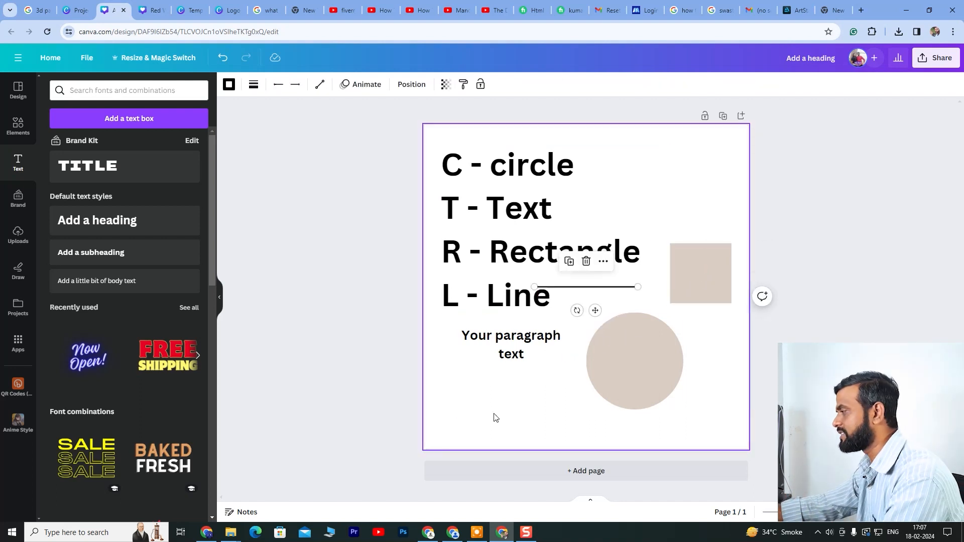
pyautogui.moveTo(592, 286); pyautogui.dragTo(514, 374)
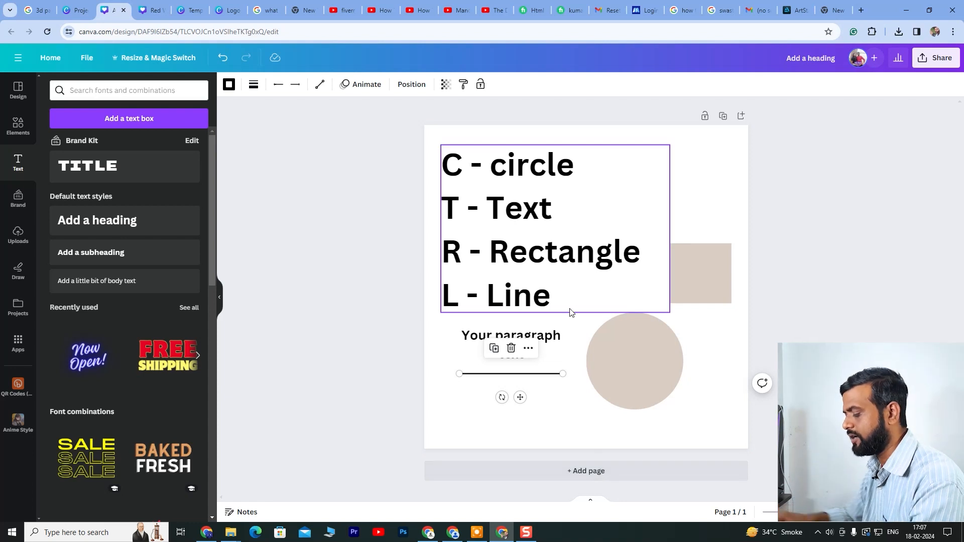
# Add a blank second page and insert the recently used "FREE SHIPPING" text combination in its centre
pyautogui.hotkey('ctrl', 'Return')
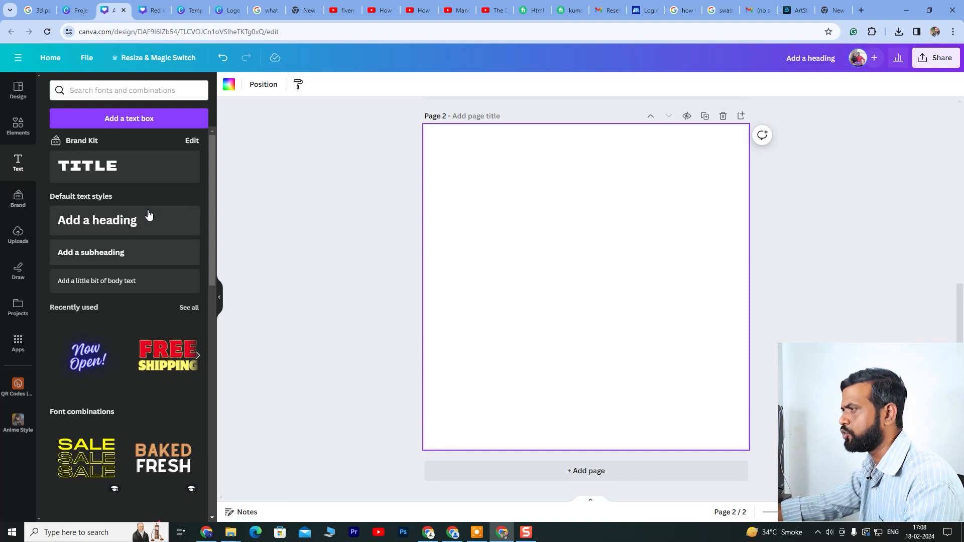
pyautogui.click(199, 362)
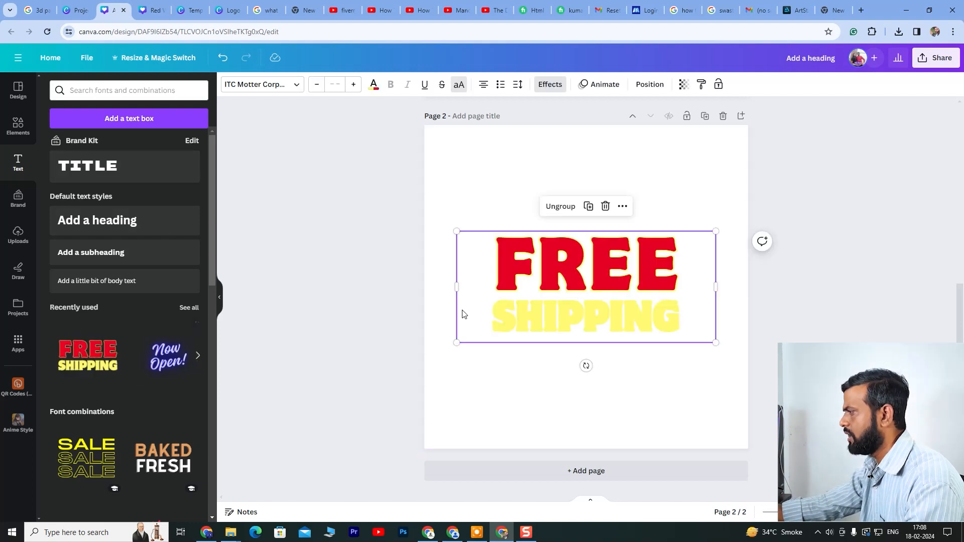
pyautogui.click(614, 268)
pyautogui.moveTo(615, 269); pyautogui.dragTo(615, 269)
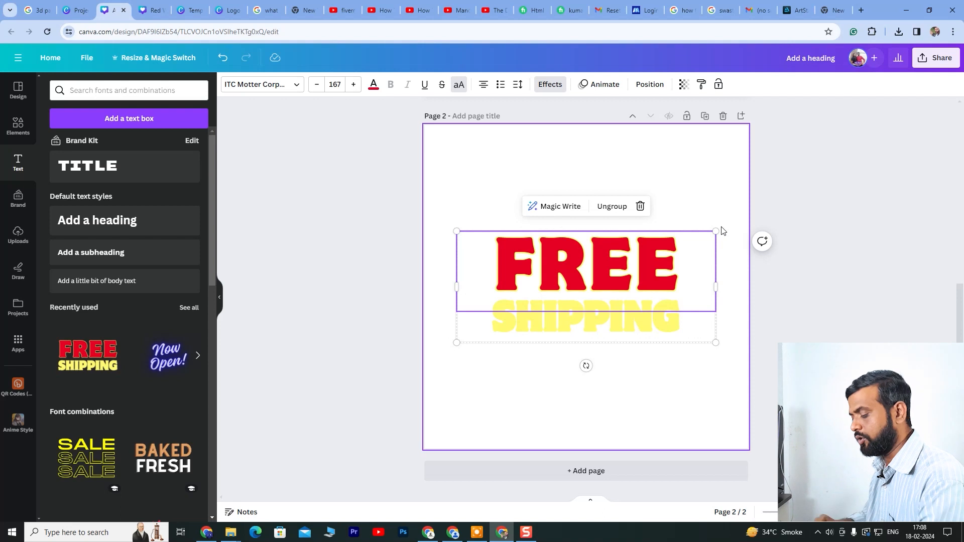
# Shrink the "FREE SHIPPING" text group on the second page until "FREE" has font size 34.3
pyautogui.hotkey('ctrl', '+')
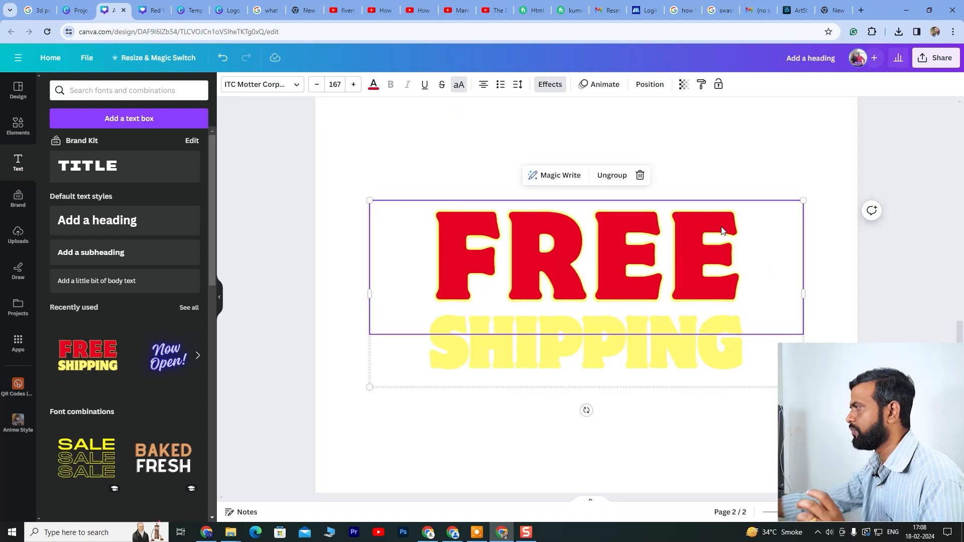
pyautogui.click(819, 152)
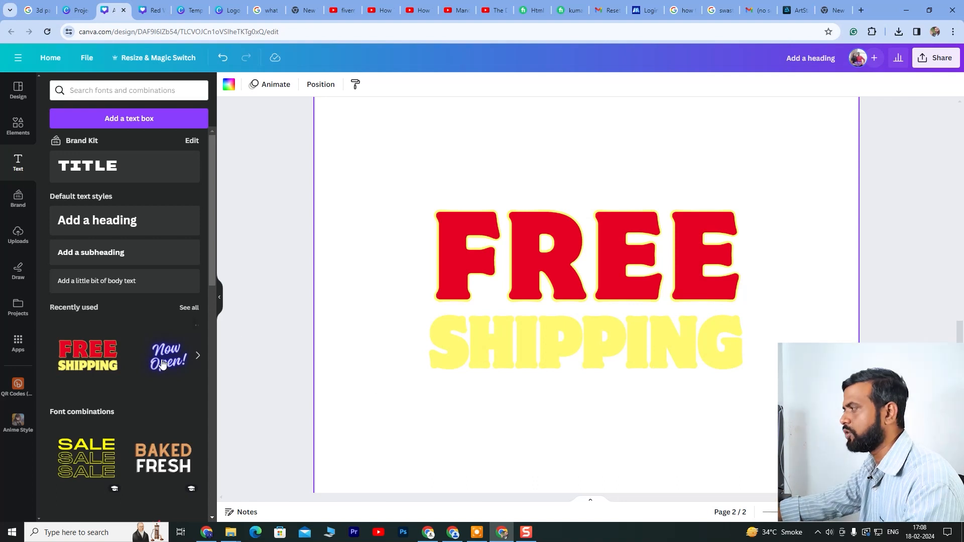
pyautogui.click(532, 288)
pyautogui.click(532, 288)
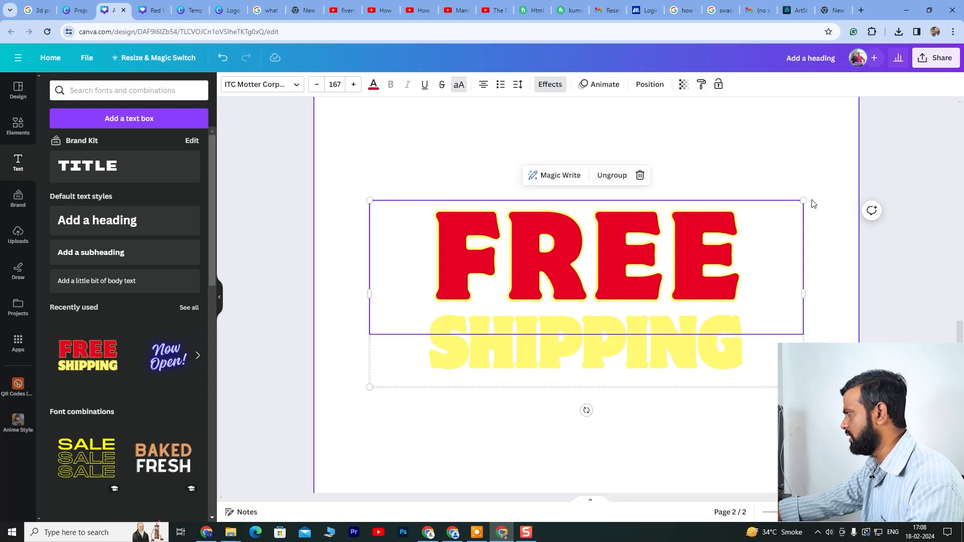
pyautogui.moveTo(802, 203); pyautogui.dragTo(590, 262)
# Add a blank third page and undo that addition
pyautogui.hotkey('ctrl', 'Return')
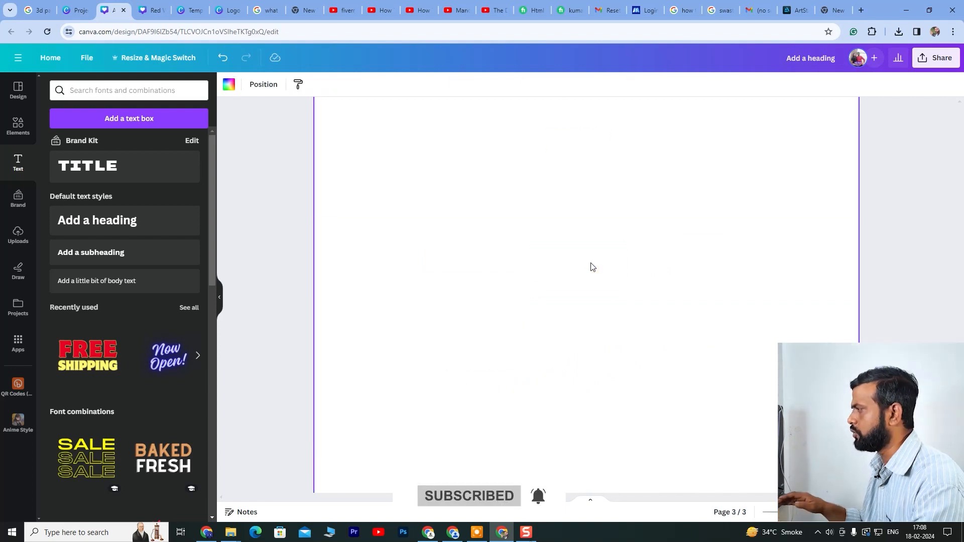
pyautogui.hotkey('ctrl', 'z')
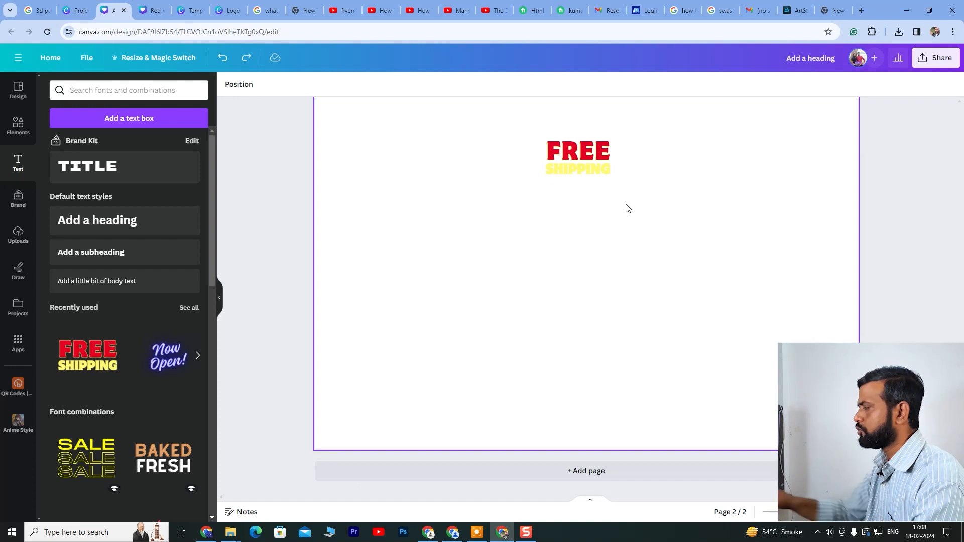
pyautogui.scroll(3, 598, 251)
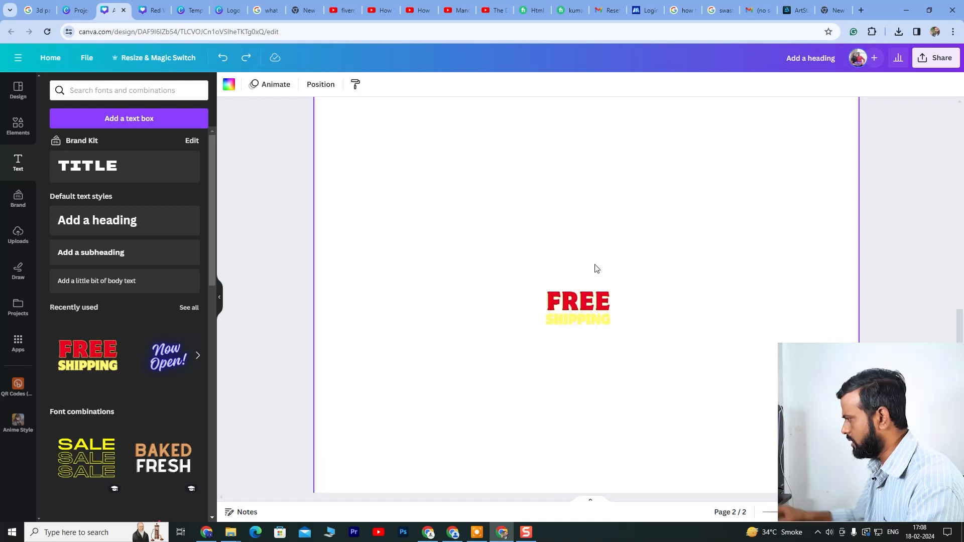
# Enlarge the "FREE SHIPPING" group until "FREE" has font size 166 and position it near the middle of the second page
pyautogui.click(570, 301)
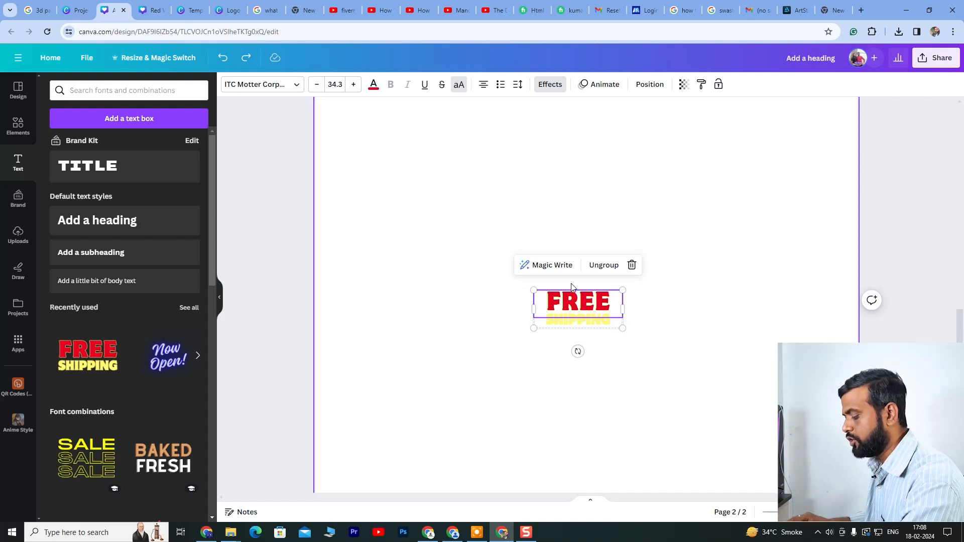
pyautogui.hotkey('ctrl', '-')
pyautogui.click(613, 341)
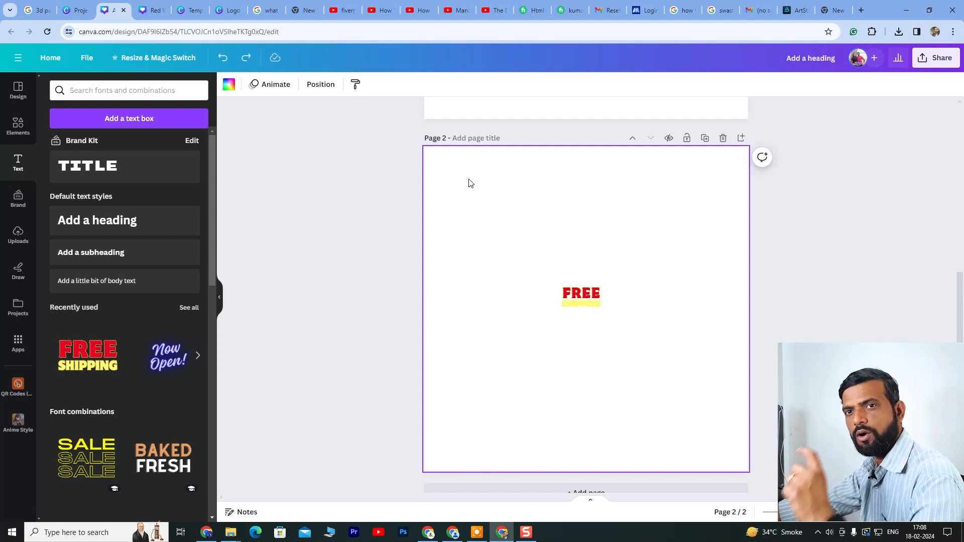
pyautogui.click(580, 297)
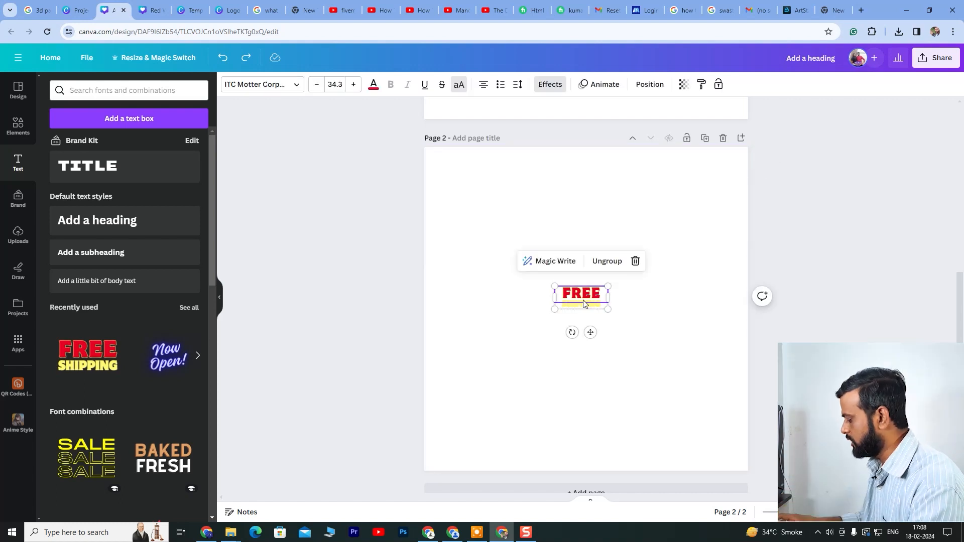
pyautogui.scroll(3, 582, 301)
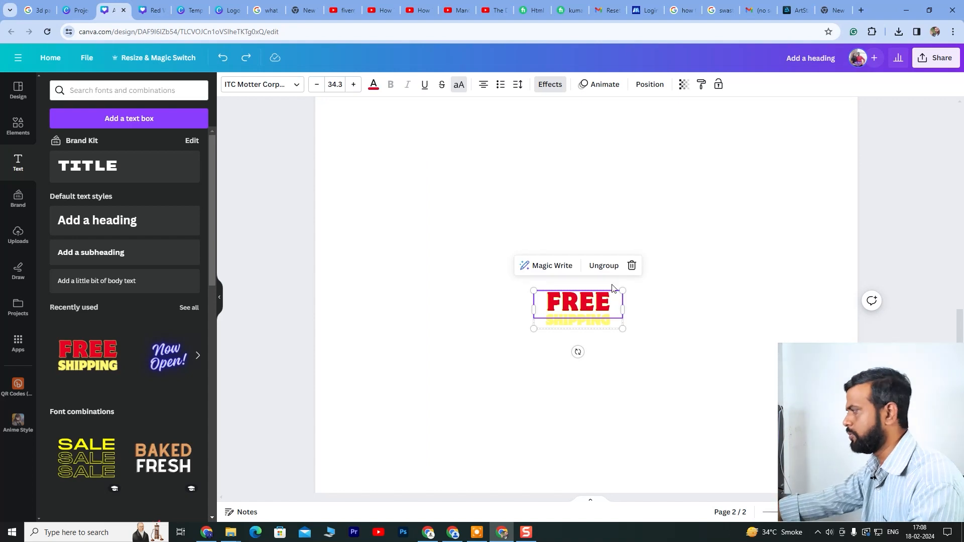
pyautogui.moveTo(622, 291); pyautogui.dragTo(768, 185)
pyautogui.moveTo(653, 264); pyautogui.dragTo(590, 270)
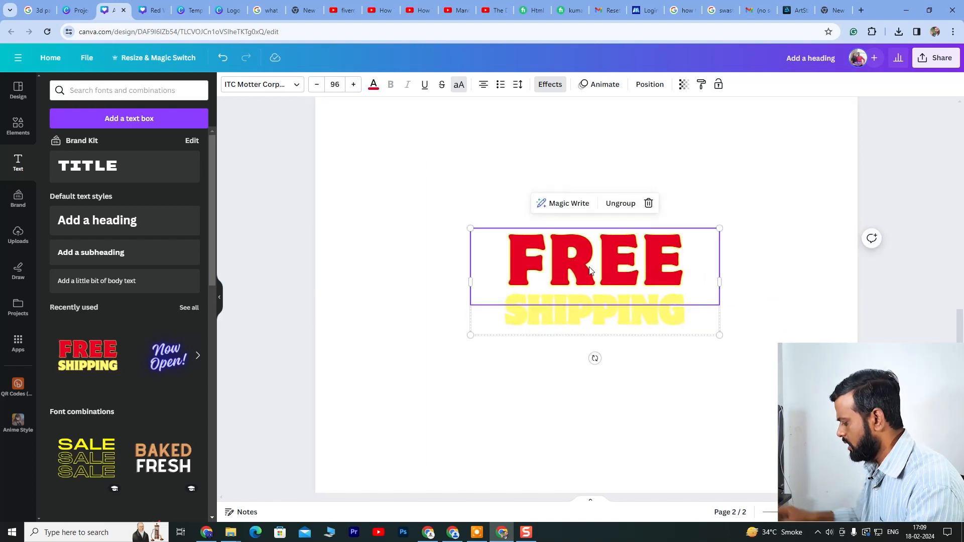
pyautogui.scroll(-3, 590, 270)
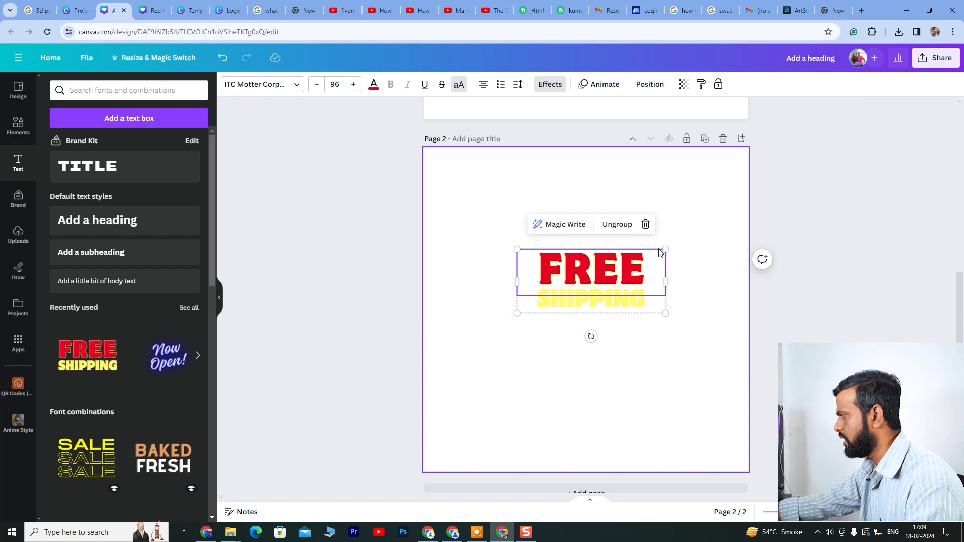
pyautogui.moveTo(664, 249); pyautogui.dragTo(719, 226)
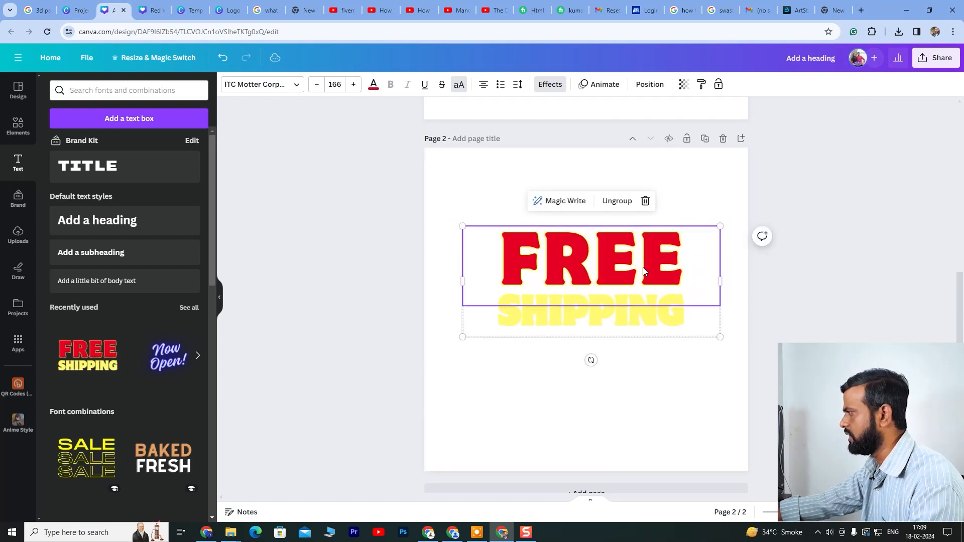
# Select the circle and the line on the first page together and shift both slightly right and down
pyautogui.scroll(3, 643, 271)
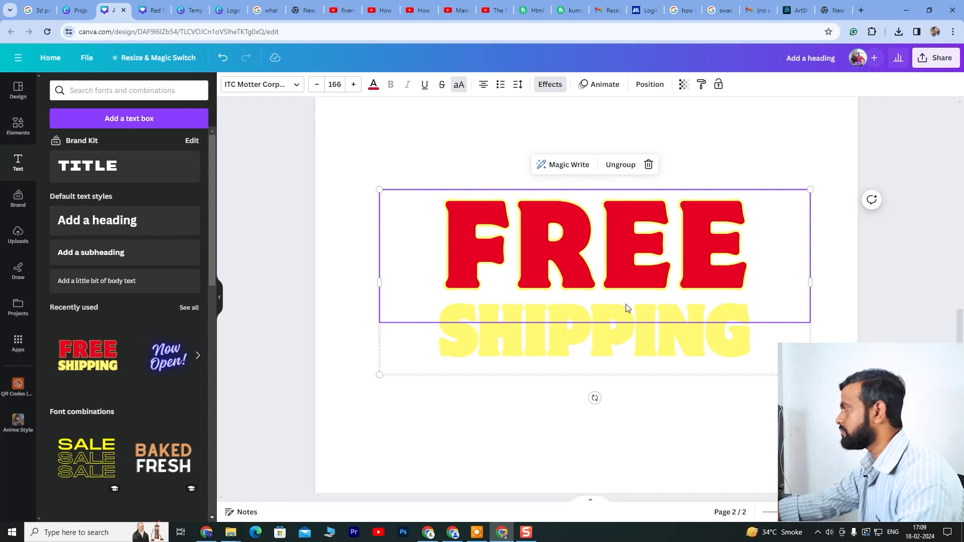
pyautogui.scroll(5, 636, 287)
pyautogui.scroll(3, 637, 286)
pyautogui.scroll(-2, 652, 274)
pyautogui.click(668, 263)
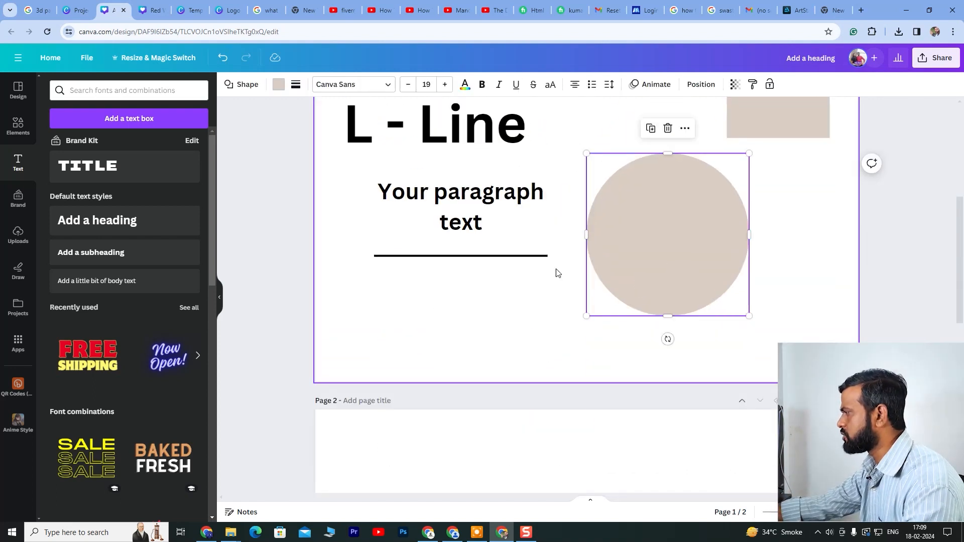
pyautogui.keyDown('shift'); pyautogui.click(519, 257); pyautogui.keyUp('shift')
pyautogui.moveTo(653, 246); pyautogui.dragTo(688, 252)
pyautogui.click(805, 231)
# Reselect the circle together with the line and nudge the pair slightly down
pyautogui.click(684, 252)
pyautogui.keyDown('shift'); pyautogui.click(556, 281); pyautogui.keyUp('shift')
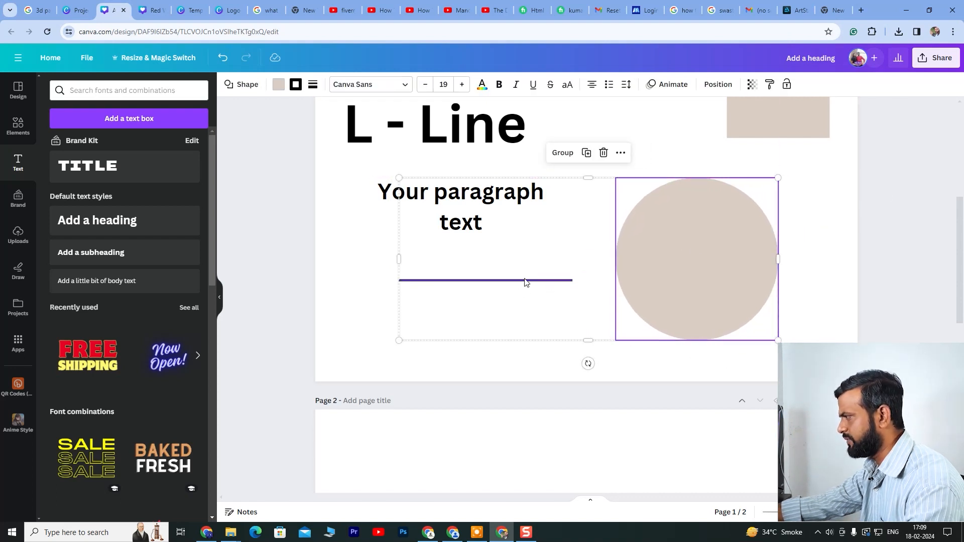
pyautogui.click(350, 4)
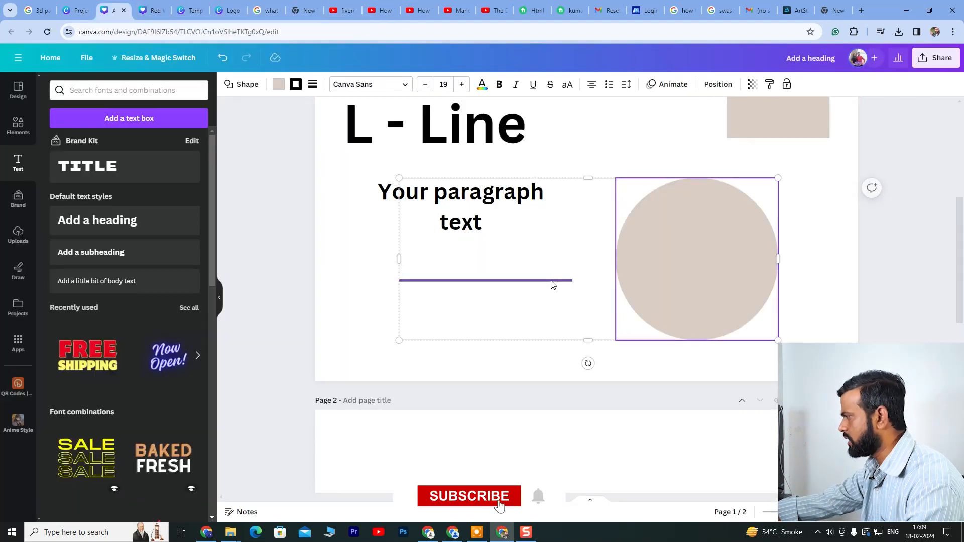
pyautogui.moveTo(686, 250); pyautogui.dragTo(686, 250)
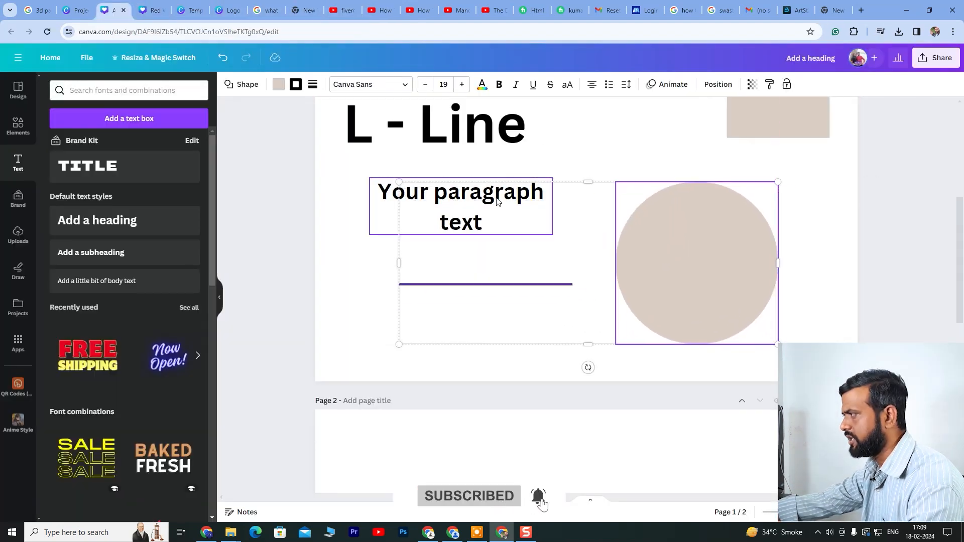
# Include the paragraph text in the selection with the line and circle, and reposition the objects together below "L - Line"
pyautogui.click(513, 206)
pyautogui.moveTo(482, 208); pyautogui.dragTo(463, 202)
pyautogui.click(344, 201)
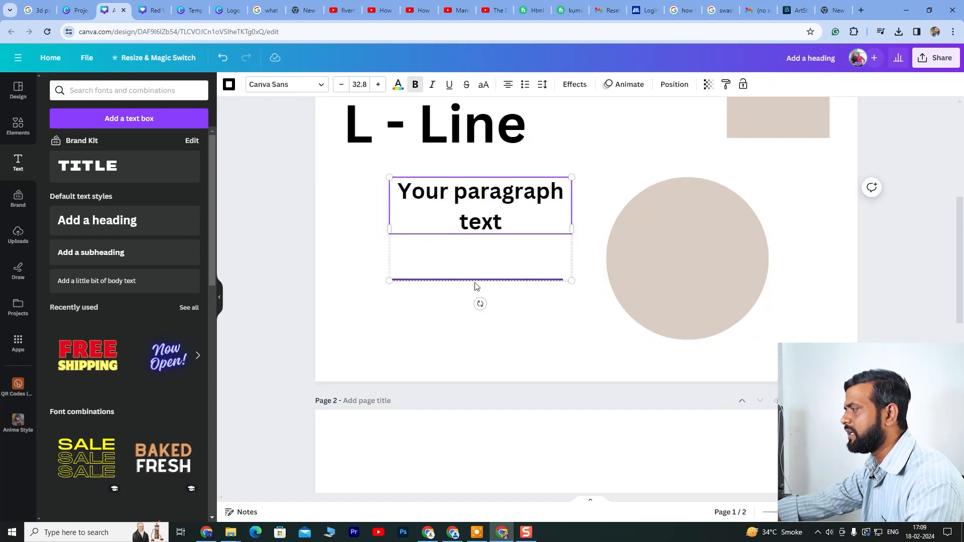
# Select the circle along with the paragraph text and line, move all three slightly left and down, and clear the selection
pyautogui.keyDown('shift'); pyautogui.click(673, 272); pyautogui.keyUp('shift')
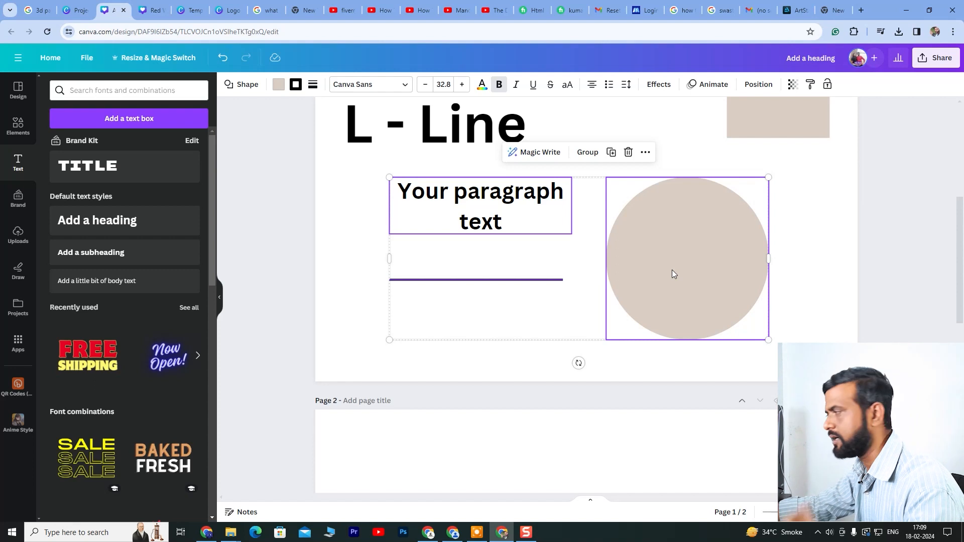
pyautogui.moveTo(676, 261); pyautogui.dragTo(665, 256)
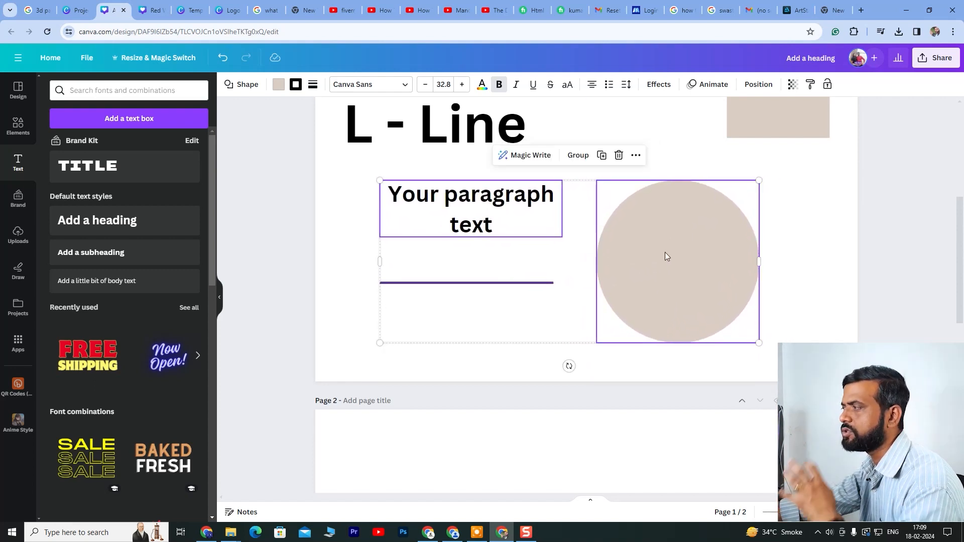
pyautogui.hotkey('shift', 'Down')
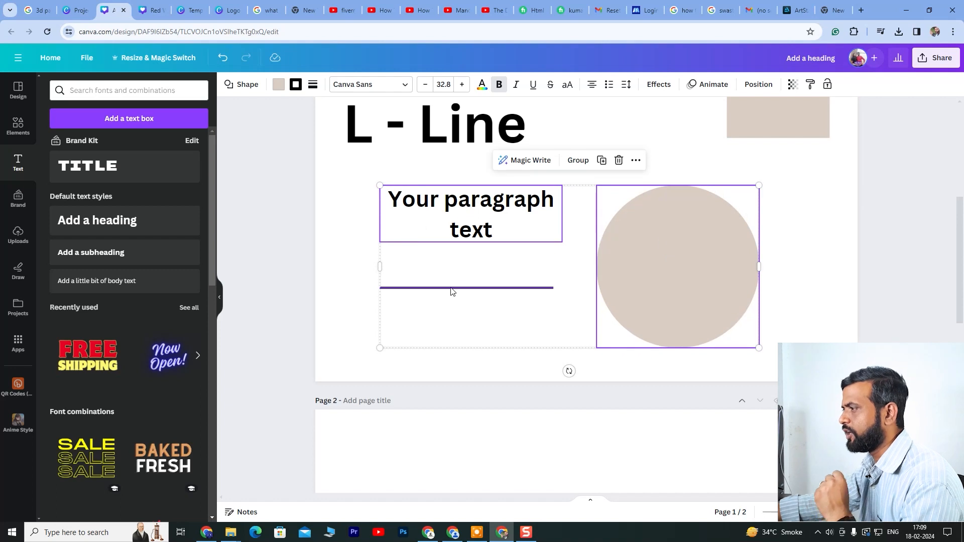
pyautogui.click(402, 323)
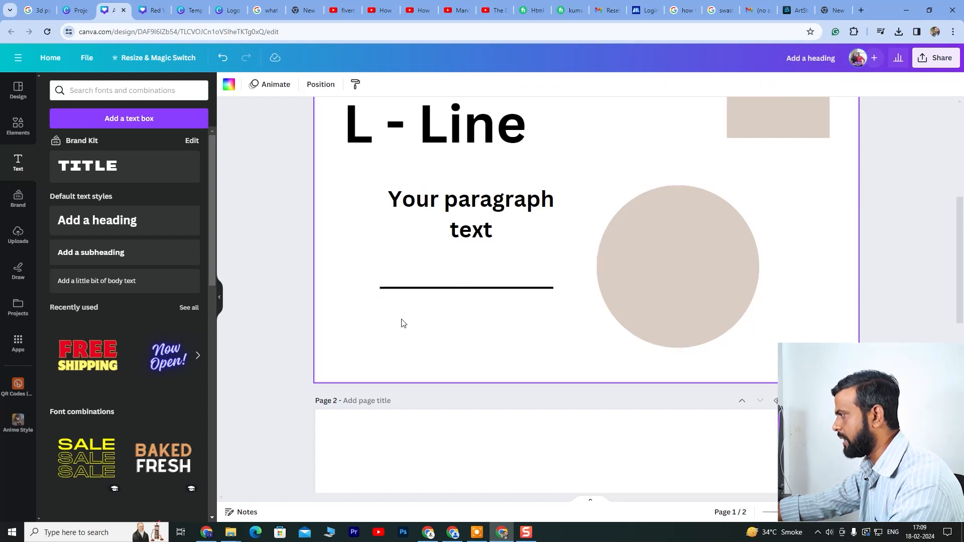
# Look over the contents of the first and second pages at several zoom levels, from whole pages to close-up
pyautogui.scroll(-1, 588, 279)
pyautogui.scroll(6, 592, 283)
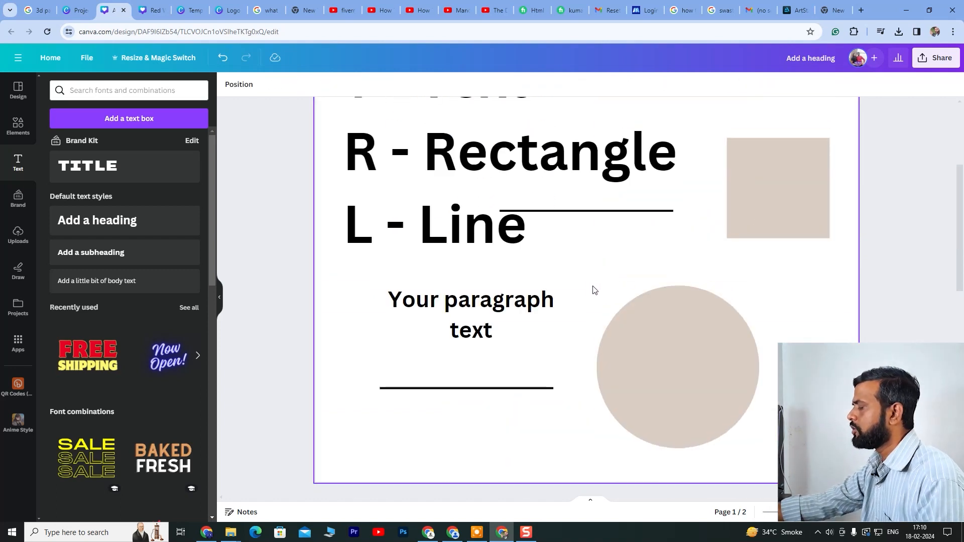
pyautogui.scroll(-1, 461, 210)
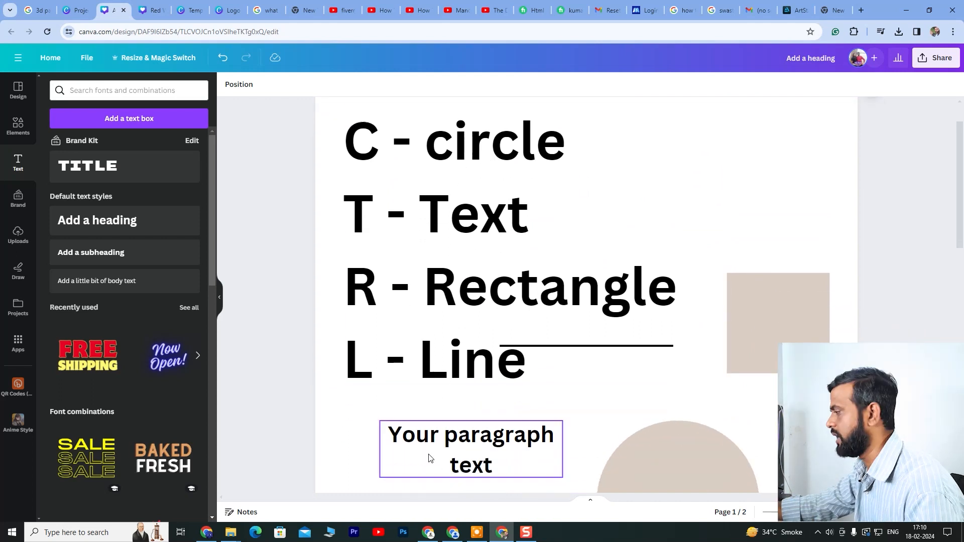
pyautogui.scroll(-3, 594, 360)
pyautogui.scroll(4, 554, 366)
pyautogui.scroll(-6, 544, 302)
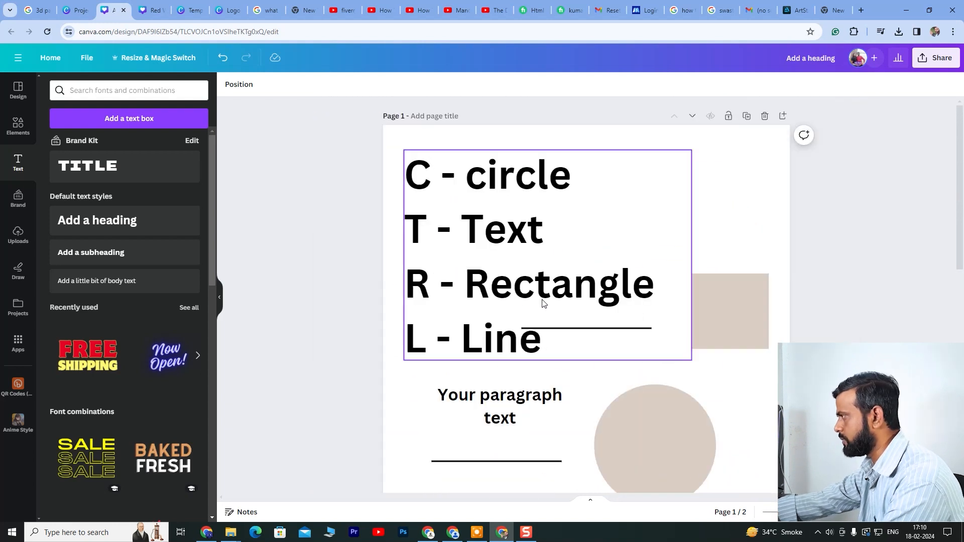
pyautogui.scroll(4, 540, 302)
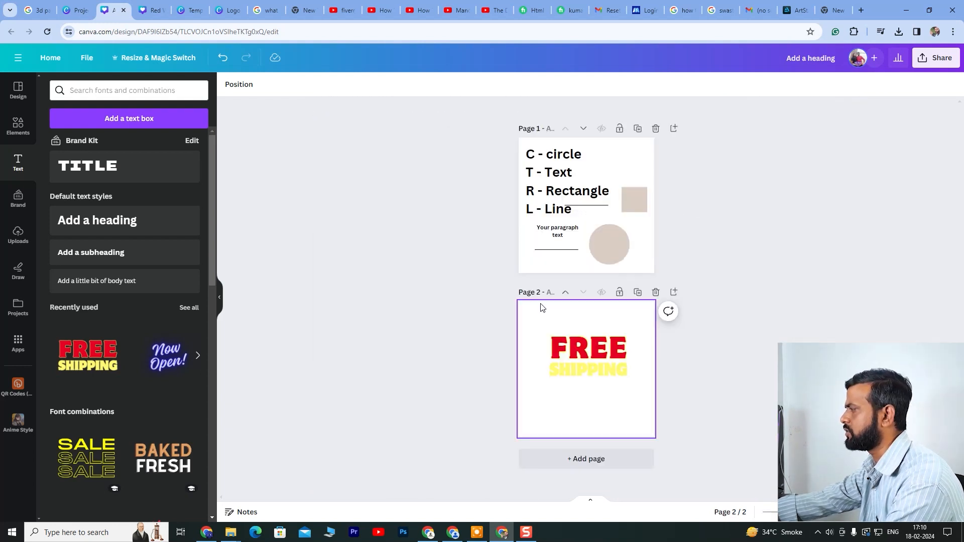
pyautogui.scroll(-4, 540, 303)
pyautogui.scroll(6, 541, 304)
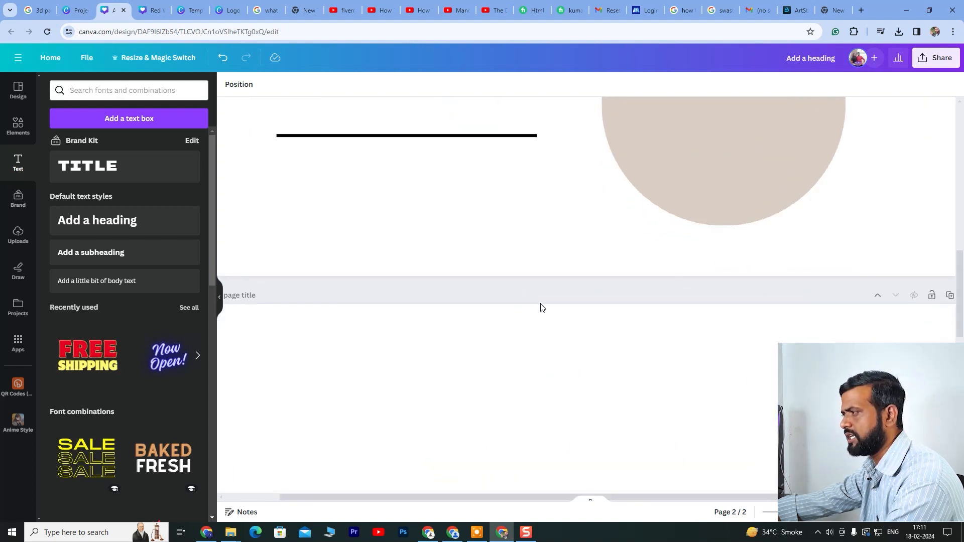
pyautogui.scroll(-3, 541, 307)
pyautogui.scroll(-3, 554, 363)
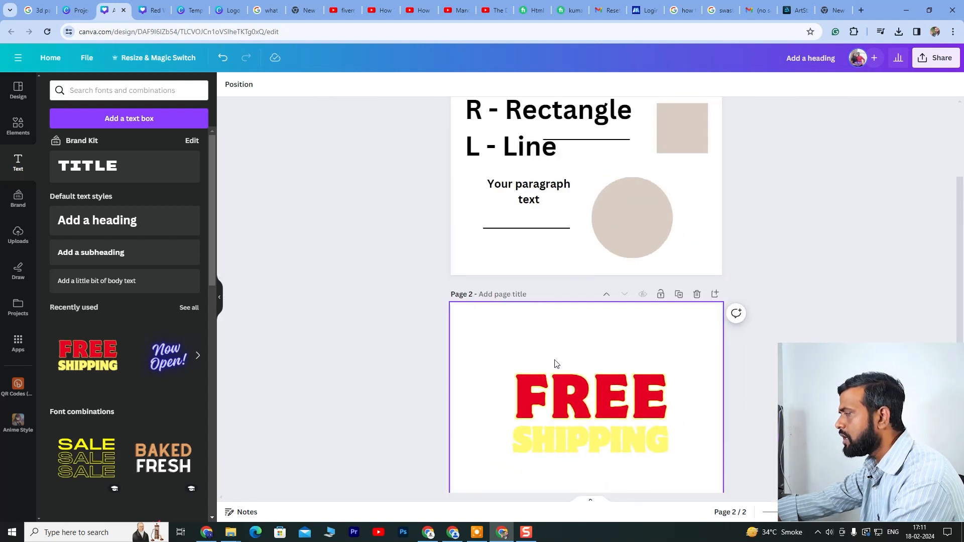
pyautogui.scroll(4, 555, 363)
pyautogui.scroll(-3, 556, 363)
pyautogui.scroll(-4, 555, 363)
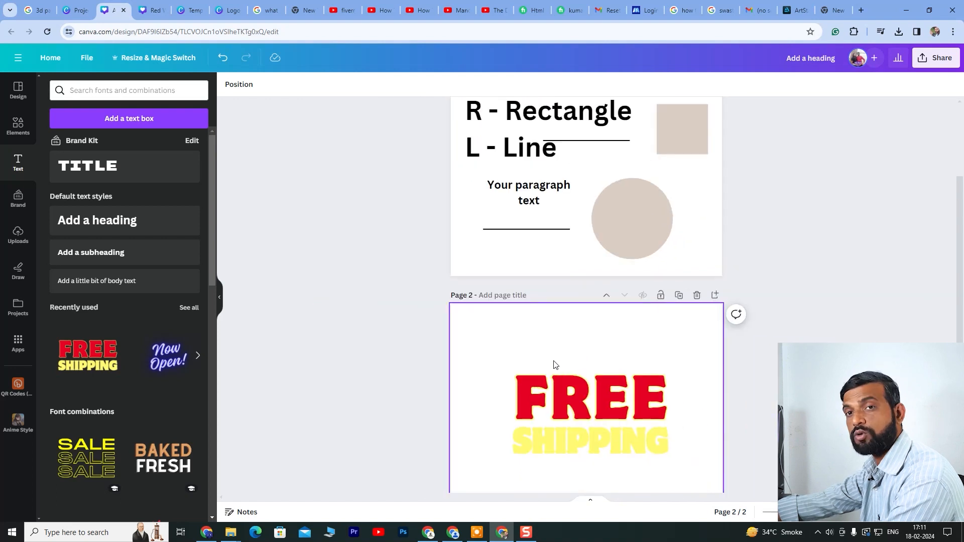
# Examine the FREE SHIPPING artwork on page 2 and the shapes on page 1, from a small two-page overview to a close-up
pyautogui.scroll(3, 554, 363)
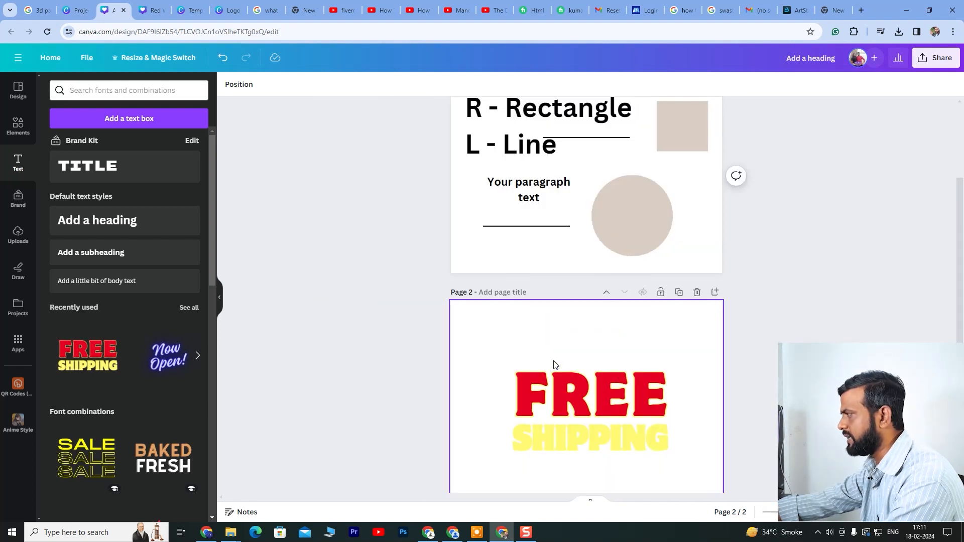
pyautogui.scroll(-3, 554, 364)
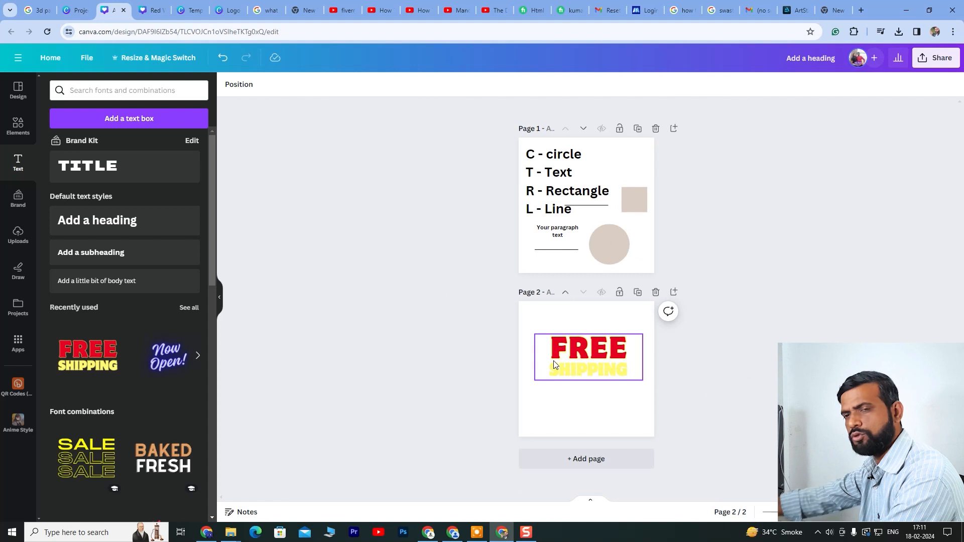
pyautogui.scroll(3, 554, 363)
pyautogui.scroll(-3, 555, 365)
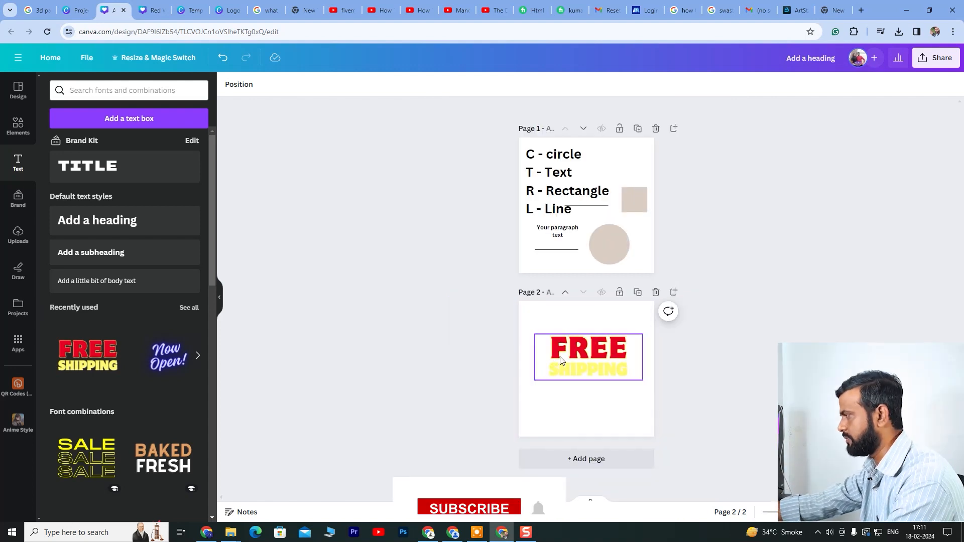
pyautogui.scroll(3, 557, 364)
pyautogui.scroll(-3, 561, 363)
pyautogui.scroll(2, 561, 363)
pyautogui.scroll(-2, 561, 362)
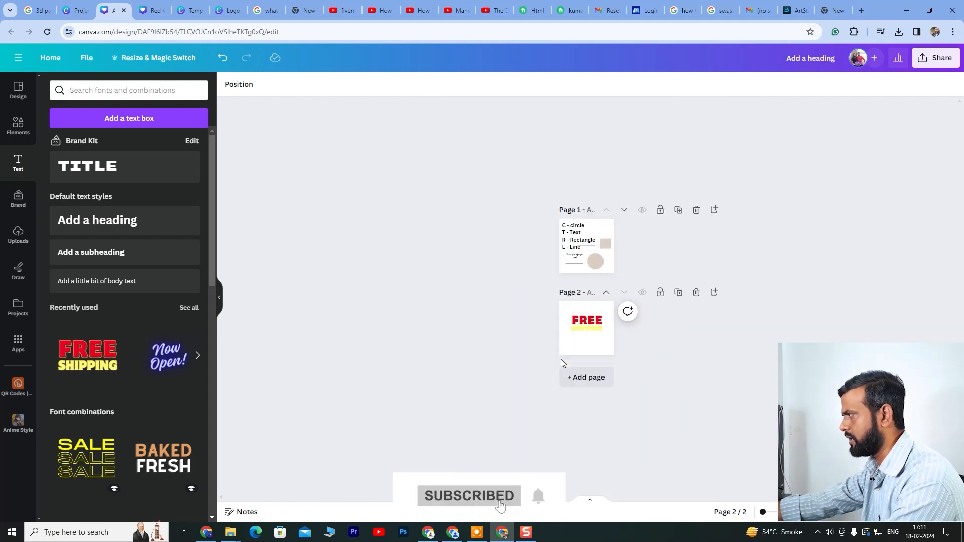
pyautogui.scroll(3, 561, 362)
pyautogui.scroll(1, 562, 362)
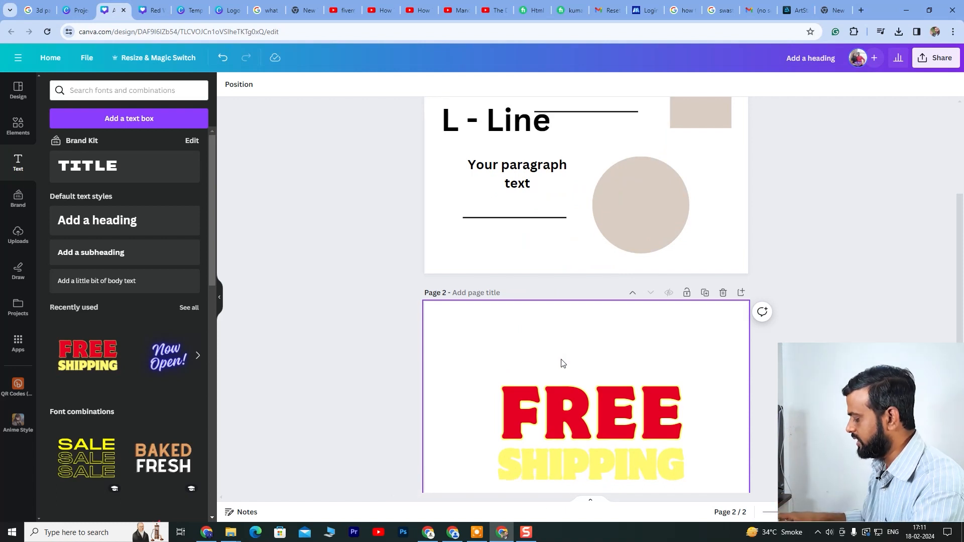
pyautogui.scroll(1, 561, 362)
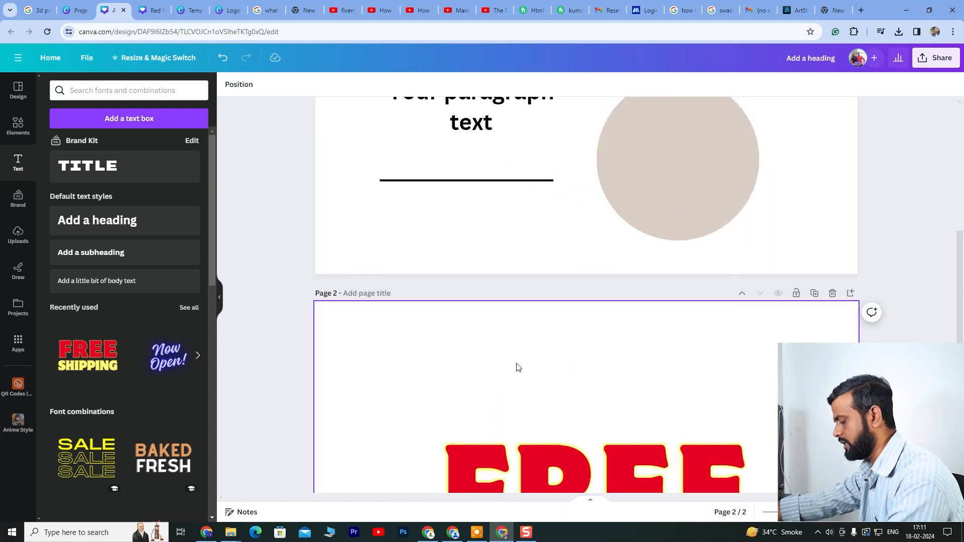
pyautogui.scroll(-1, 517, 367)
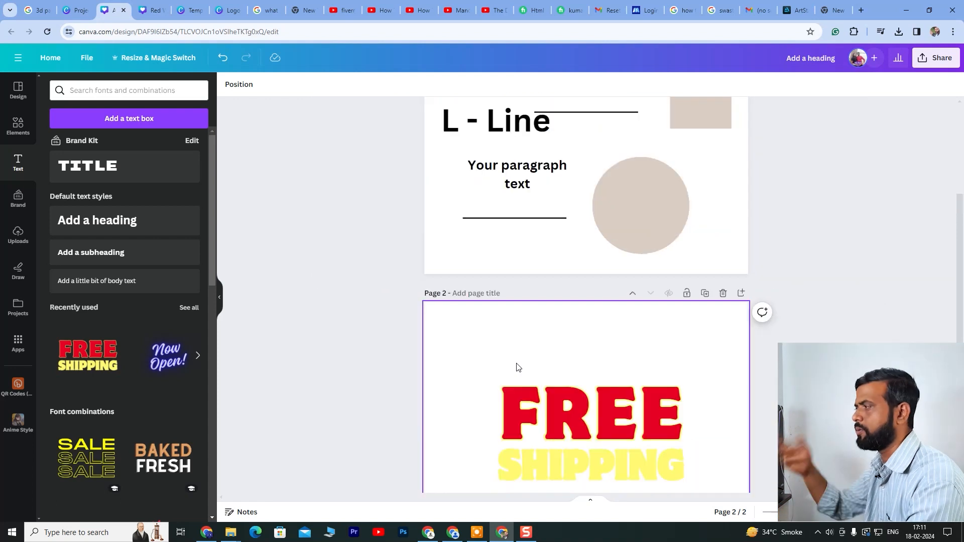
# Show the rulers, place a horizontal guide on page 1 between "C - circle" and "T - Text", and remove that guide
pyautogui.scroll(3, 574, 373)
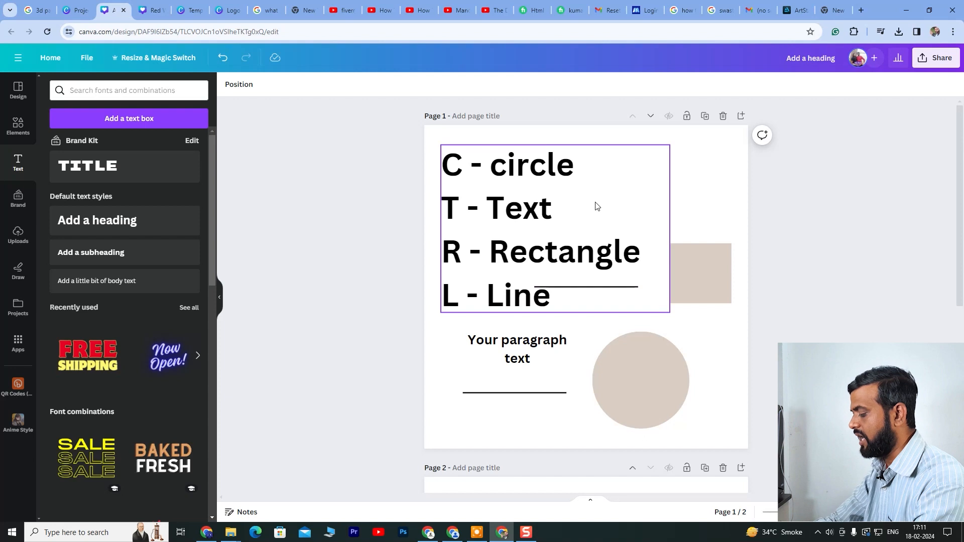
pyautogui.hotkey('shift', 'r')
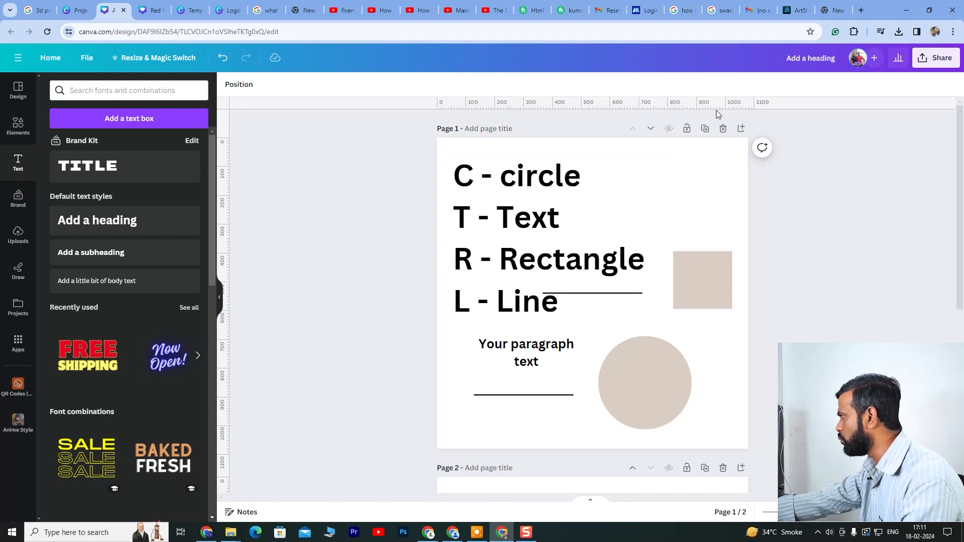
pyautogui.moveTo(704, 109); pyautogui.dragTo(695, 198)
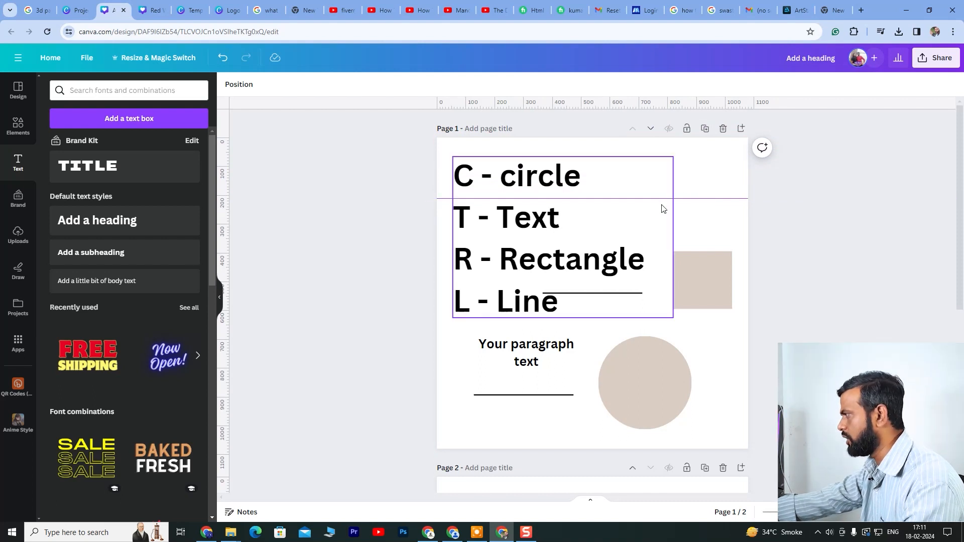
pyautogui.moveTo(696, 199); pyautogui.dragTo(684, 96)
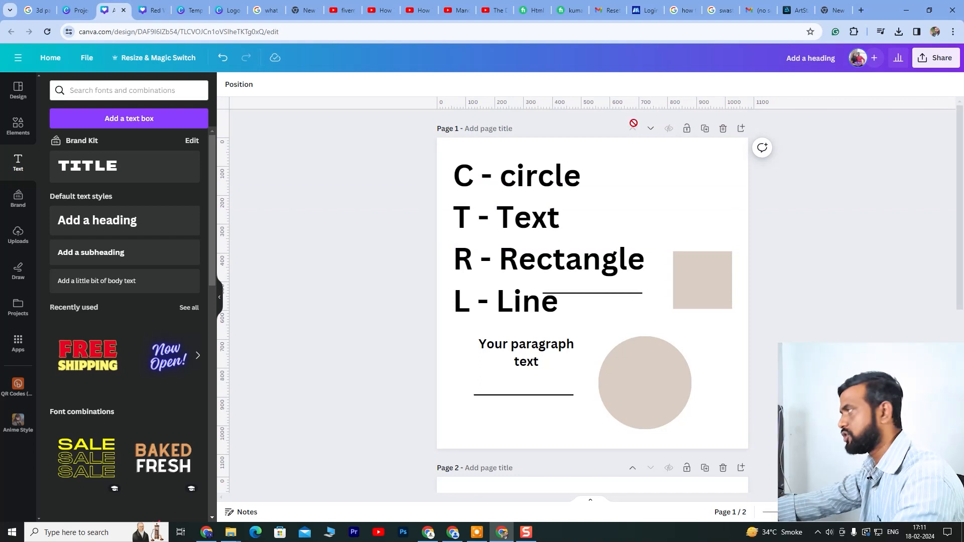
# Add two vertical and two horizontal ruler guides just inside the four edges of page 1 to mark its margins
pyautogui.moveTo(225, 198); pyautogui.dragTo(450, 199)
pyautogui.moveTo(524, 105); pyautogui.dragTo(220, 150)
pyautogui.moveTo(223, 221); pyautogui.dragTo(737, 230)
pyautogui.moveTo(617, 105); pyautogui.dragTo(640, 438)
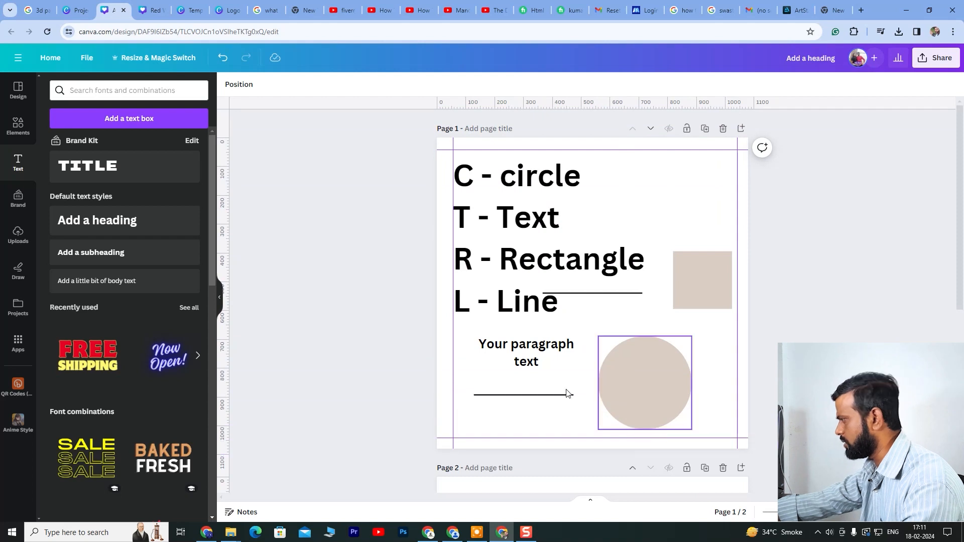